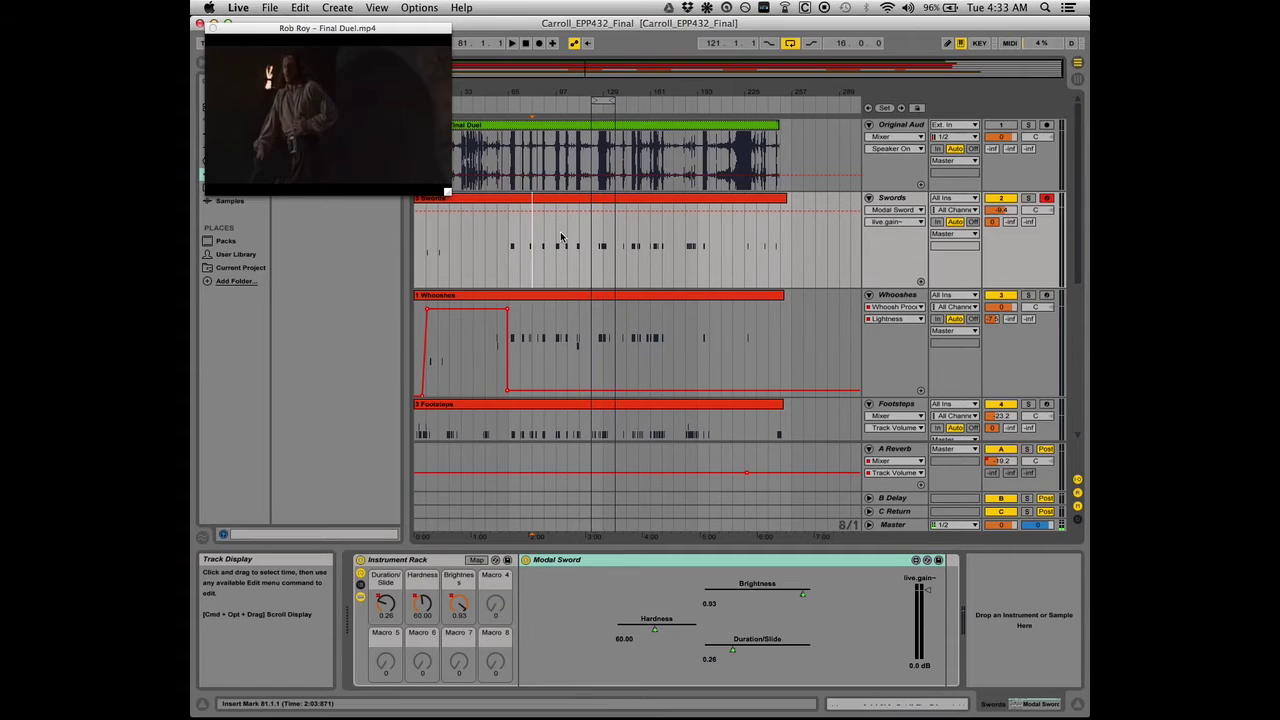
# Select the Swords track and set its Instrument Rack's Duration/Slide macro to 0.28 and Brightness to 1.00.
pyautogui.click(631, 206)
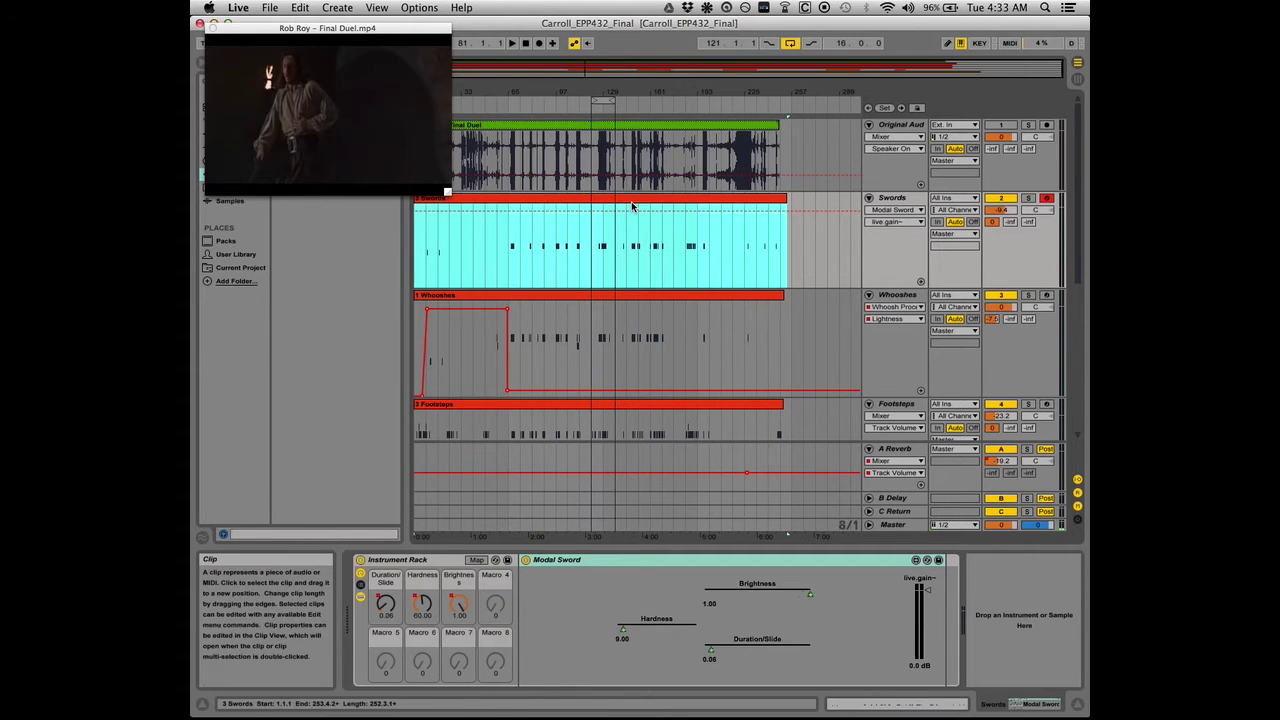
pyautogui.click(527, 254)
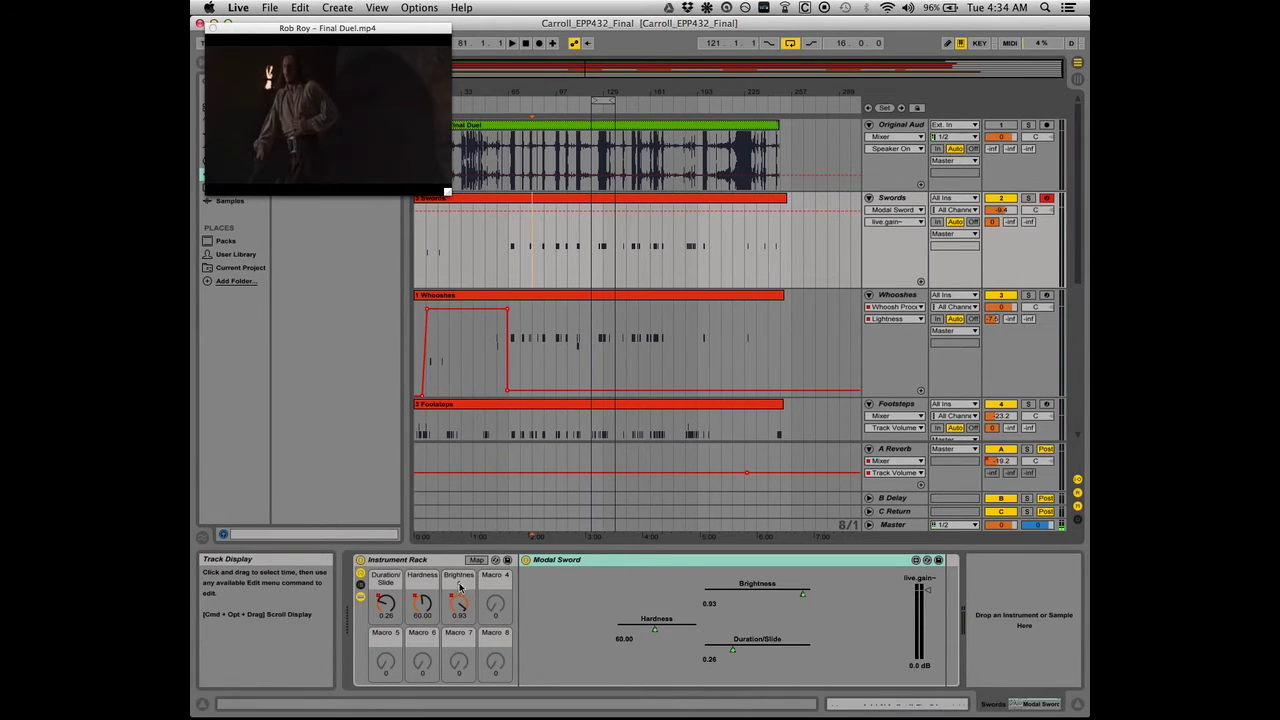
pyautogui.click(386, 602)
pyautogui.moveTo(386, 602); pyautogui.dragTo(386, 640)
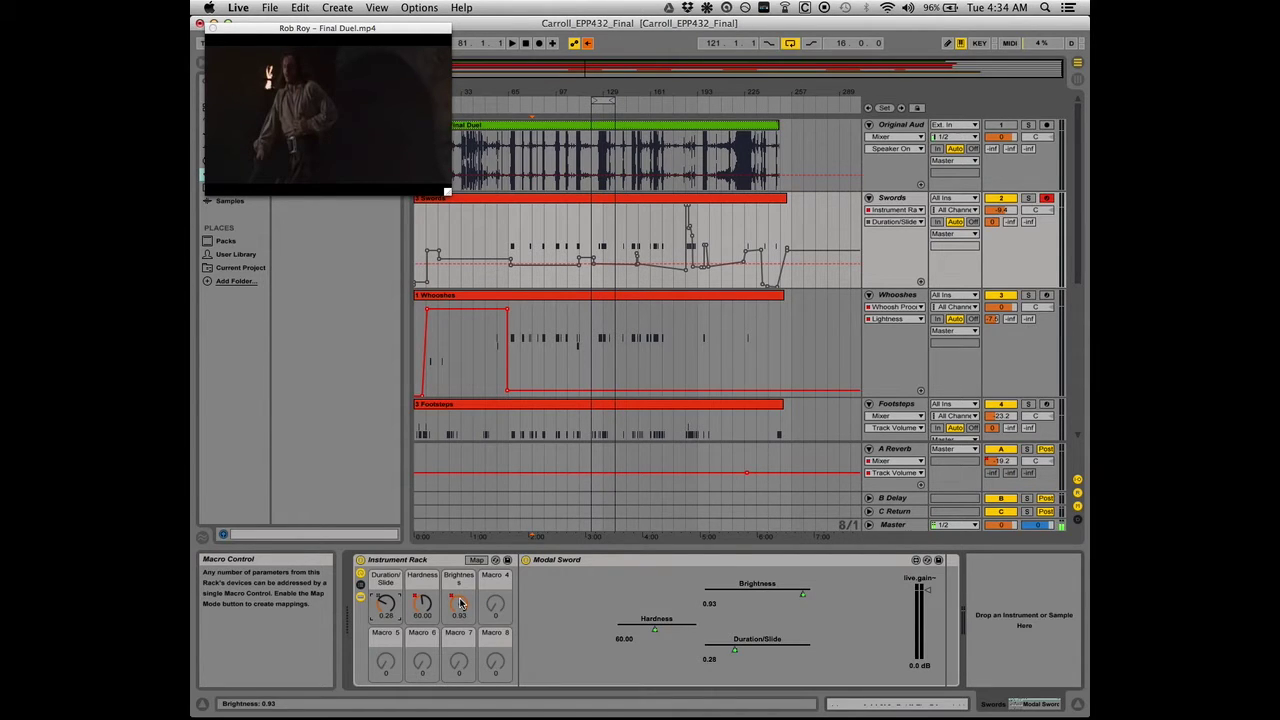
pyautogui.moveTo(460, 601)
pyautogui.mouseDown()
pyautogui.moveTo(460, 589)
pyautogui.moveTo(460, 689)
pyautogui.moveTo(460, 586)
pyautogui.mouseUp()
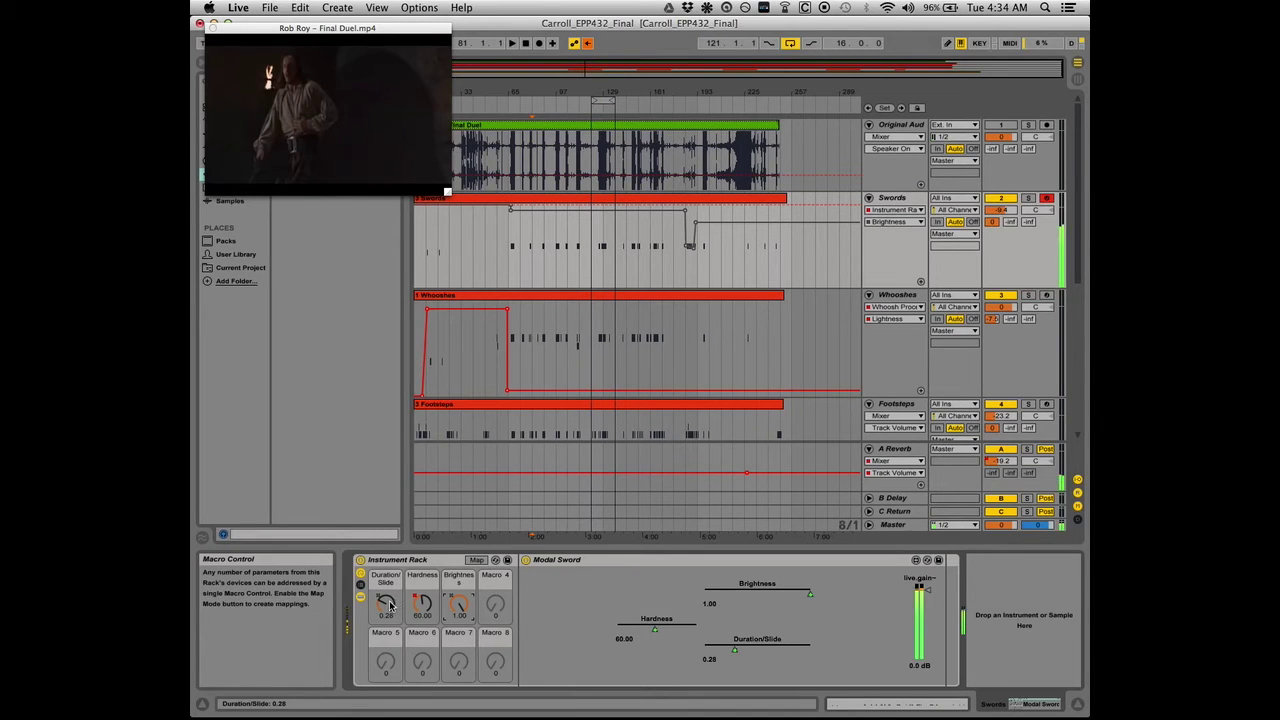
# Try the sword rack's Hardness macro at 100 and 115, and bring it down to 67.
pyautogui.click(421, 604)
pyautogui.moveTo(421, 604); pyautogui.dragTo(421, 570)
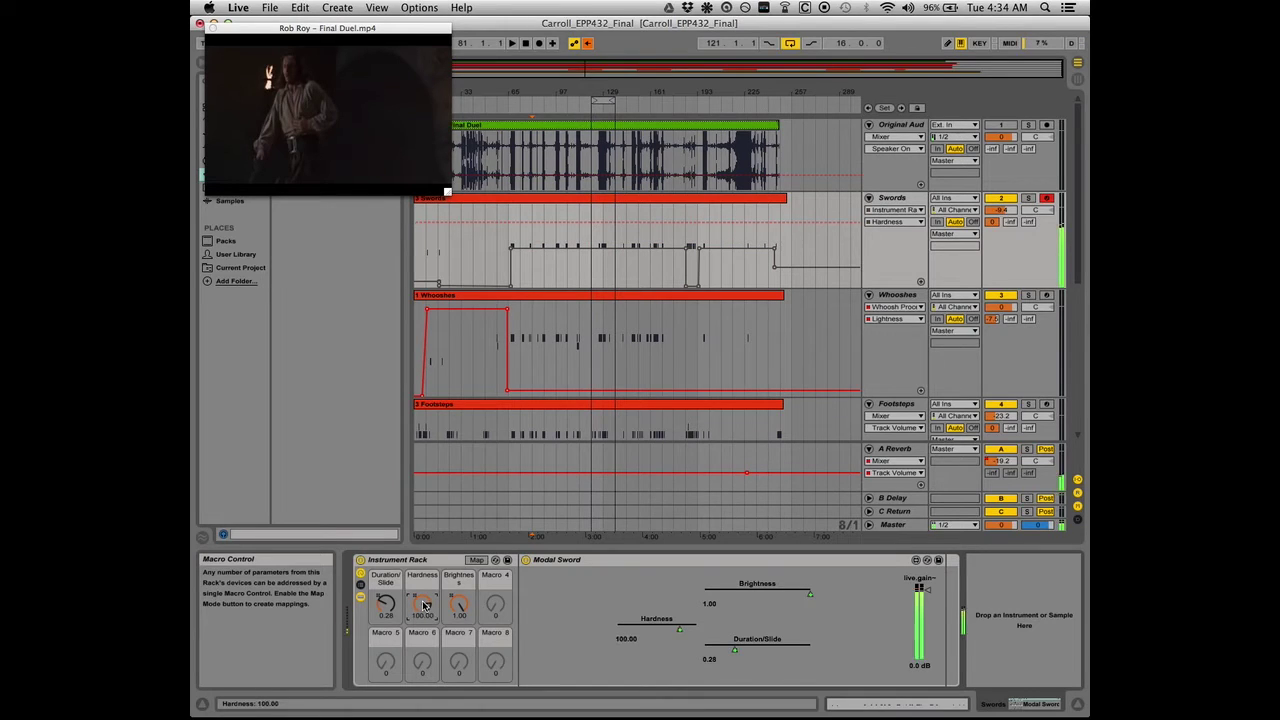
pyautogui.moveTo(421, 604); pyautogui.dragTo(421, 597)
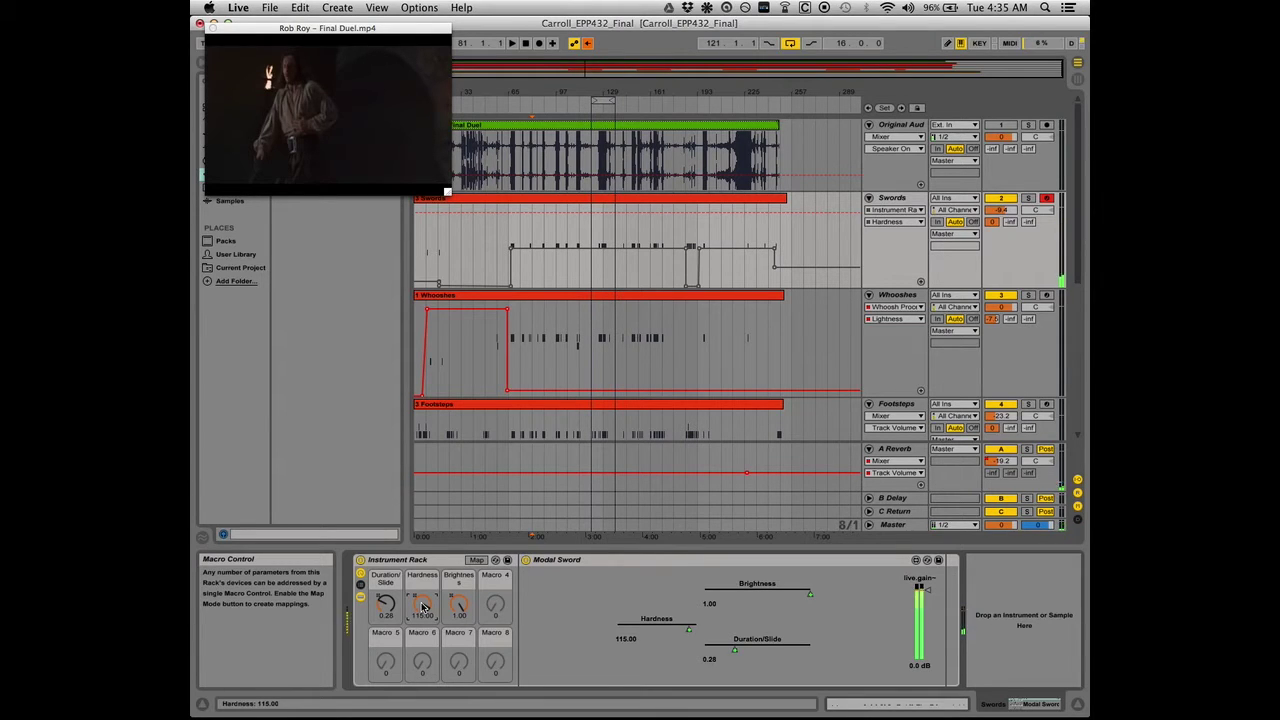
pyautogui.moveTo(422, 606); pyautogui.dragTo(422, 628)
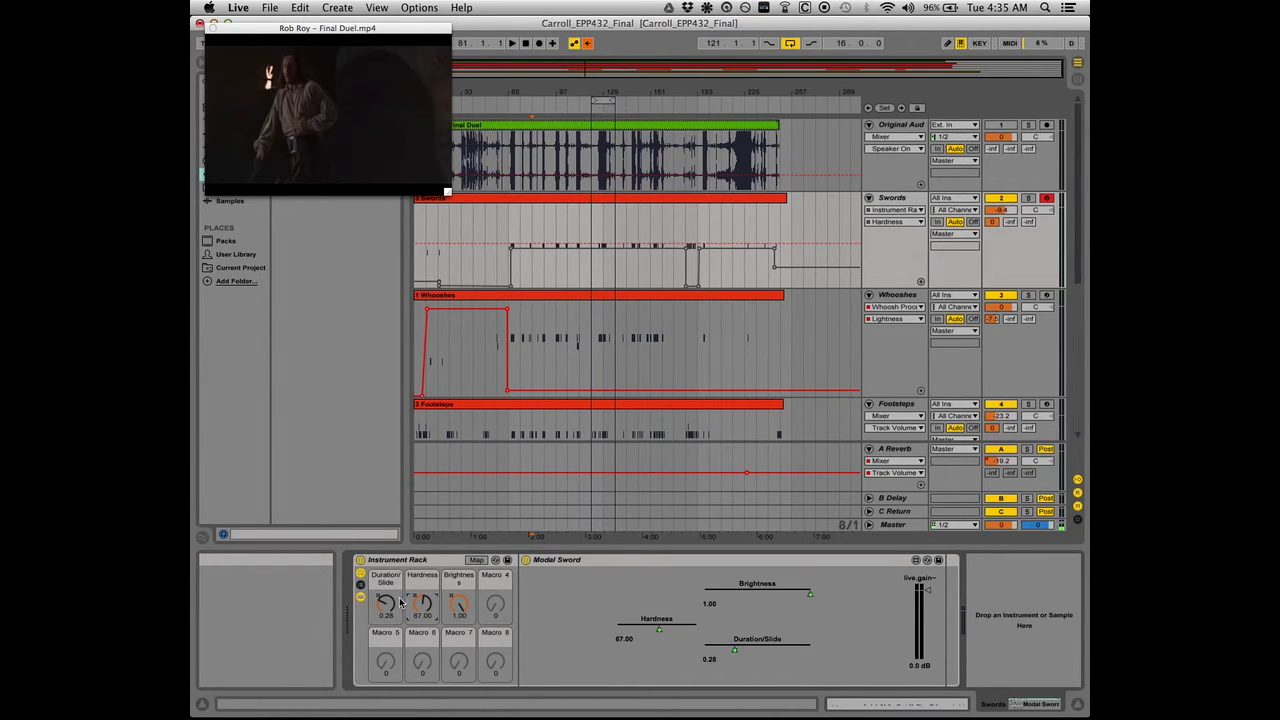
# Try Duration/Slide at 0.08 with Hardness at 14, and change the two macros to 0.38 and 60.
pyautogui.moveTo(385, 604); pyautogui.dragTo(388, 648)
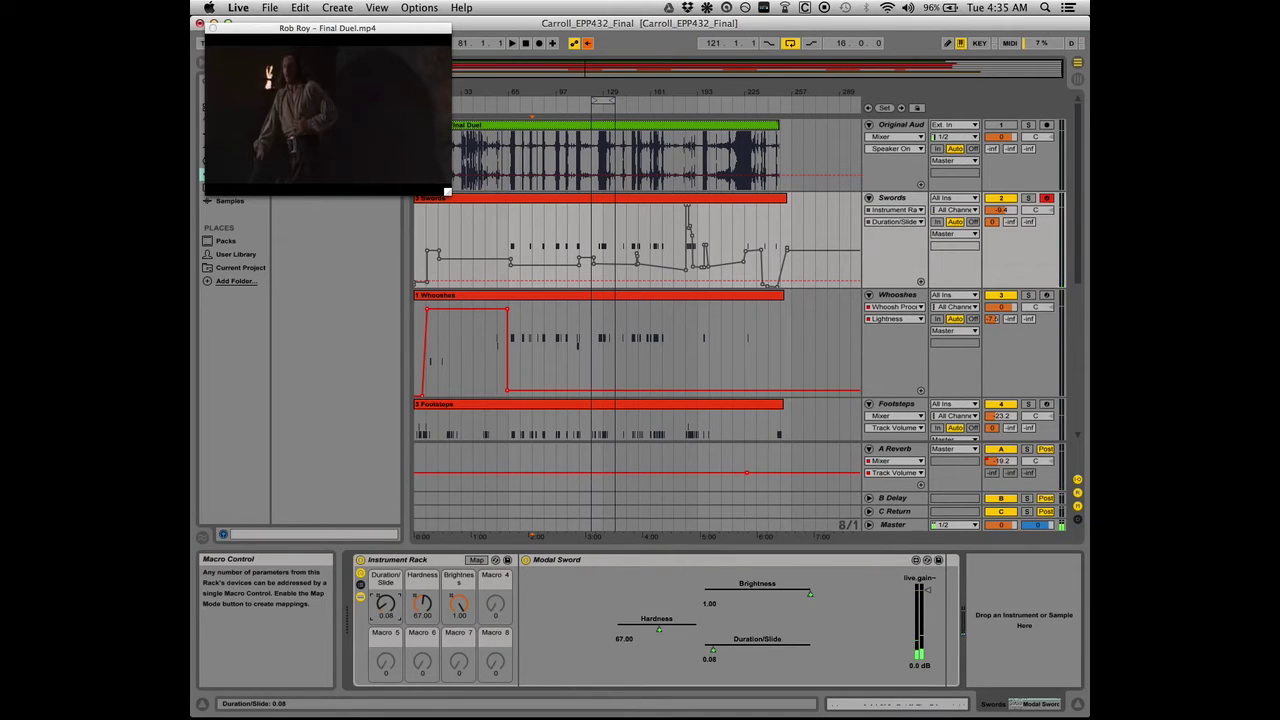
pyautogui.click(422, 604)
pyautogui.moveTo(422, 604); pyautogui.dragTo(422, 611)
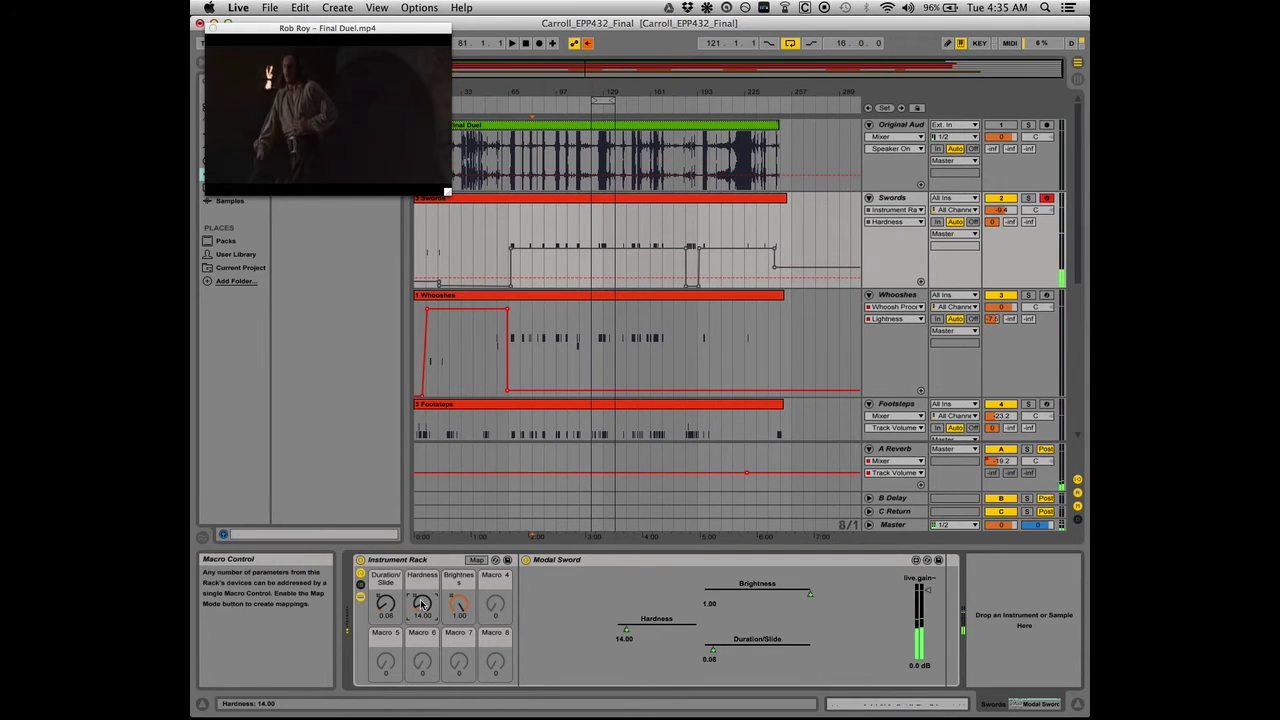
pyautogui.moveTo(422, 604); pyautogui.dragTo(385, 597)
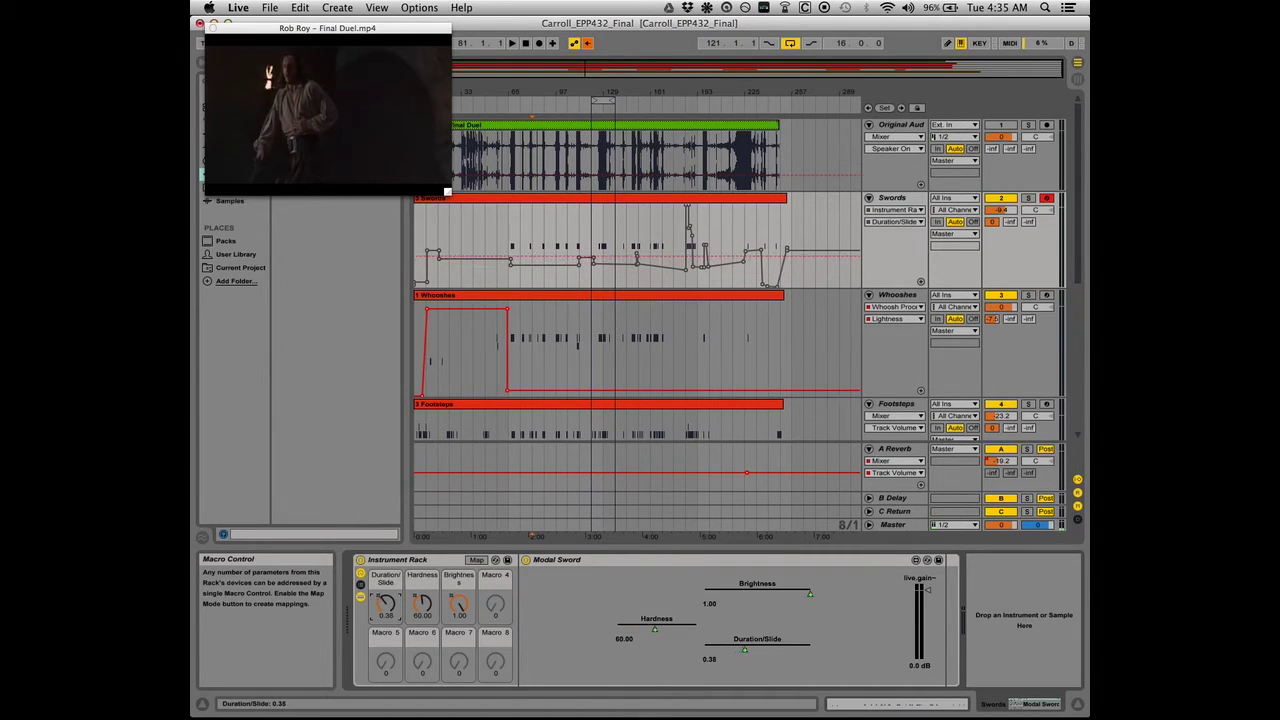
# Try the Brightness macro at 0.42 and 0.50, set it to 0.84, and return Duration/Slide to 0.28.
pyautogui.click(459, 604)
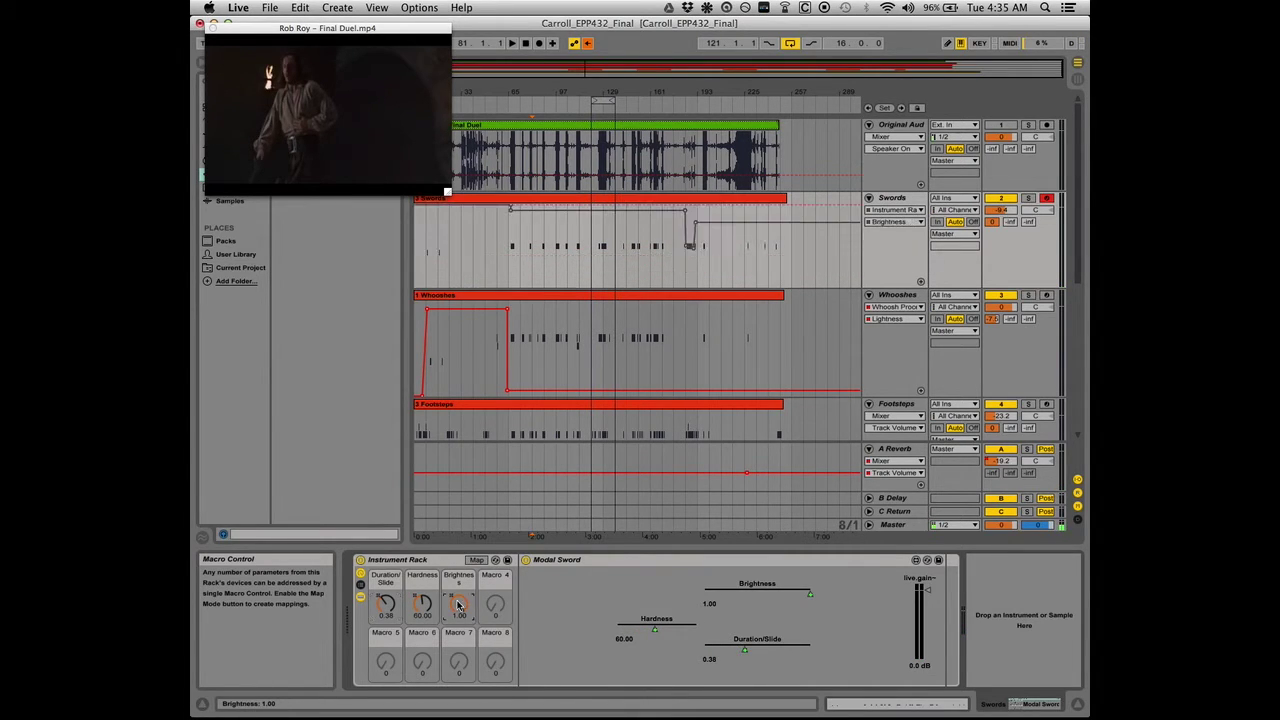
pyautogui.moveTo(459, 604)
pyautogui.mouseDown()
pyautogui.moveTo(385, 604)
pyautogui.moveTo(458, 609)
pyautogui.moveTo(459, 594)
pyautogui.moveTo(456, 606)
pyautogui.mouseUp()
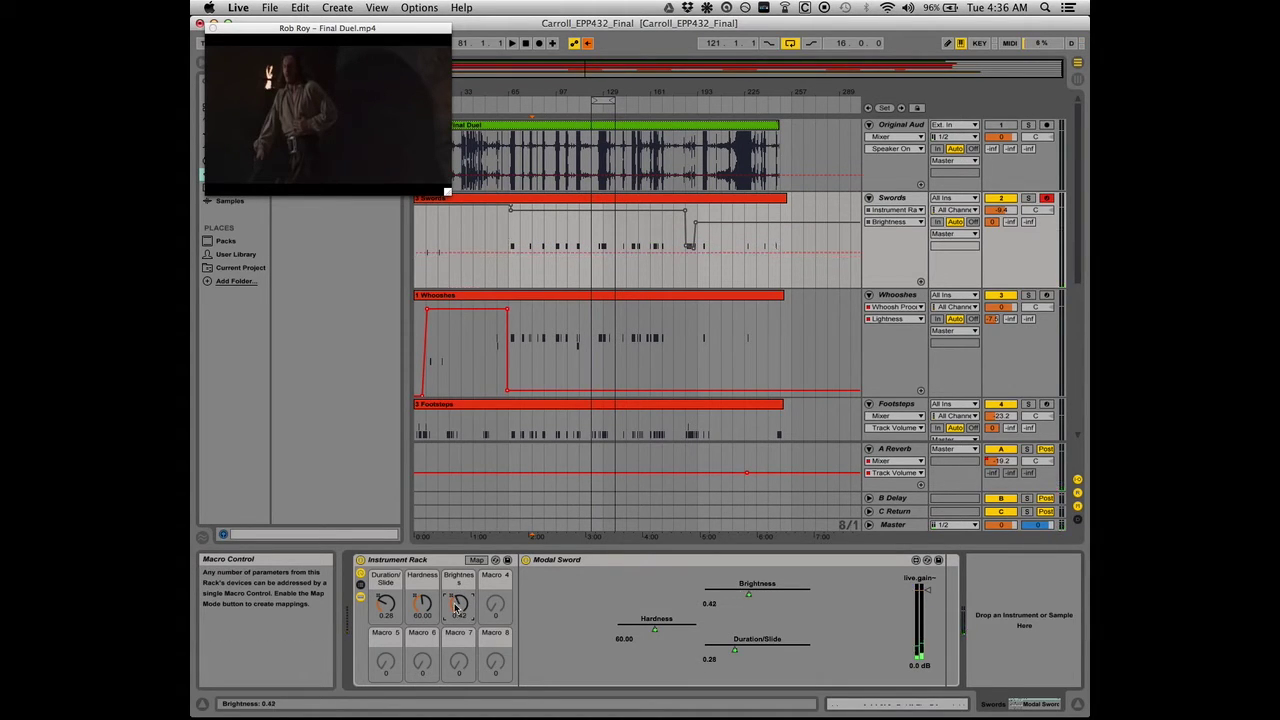
pyautogui.moveTo(456, 606); pyautogui.dragTo(455, 606)
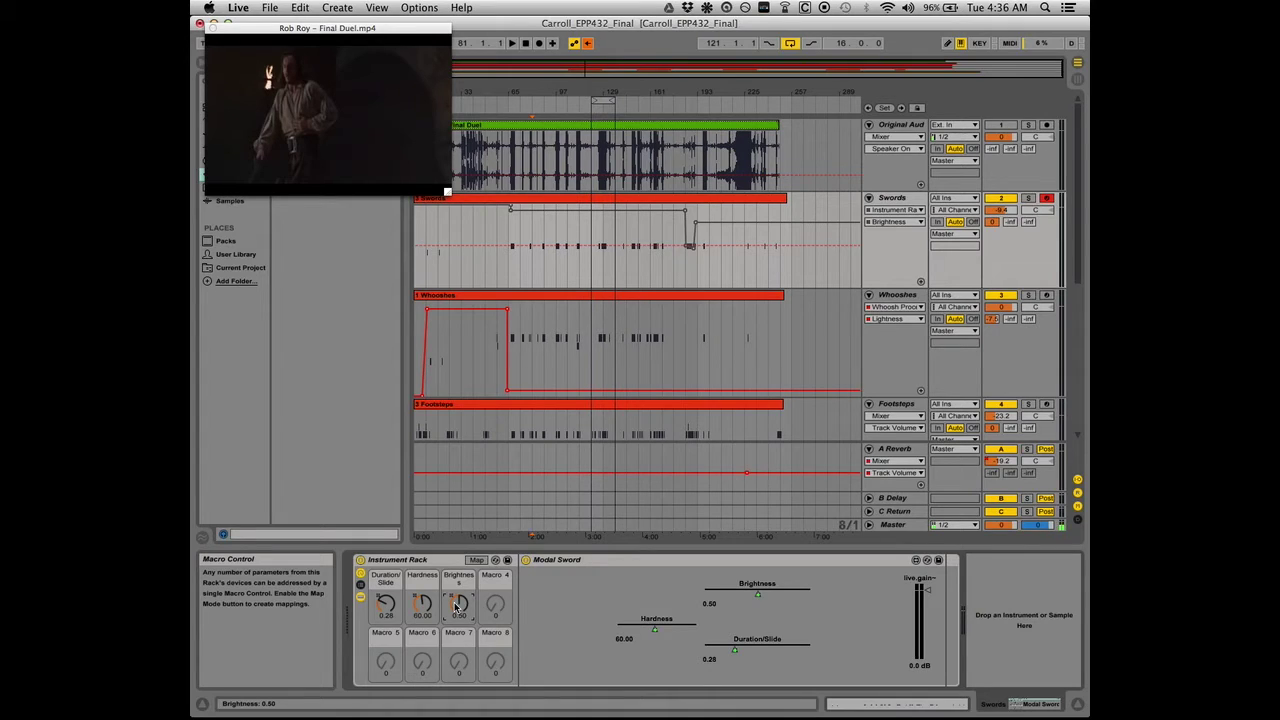
pyautogui.scroll(10, 457, 605)
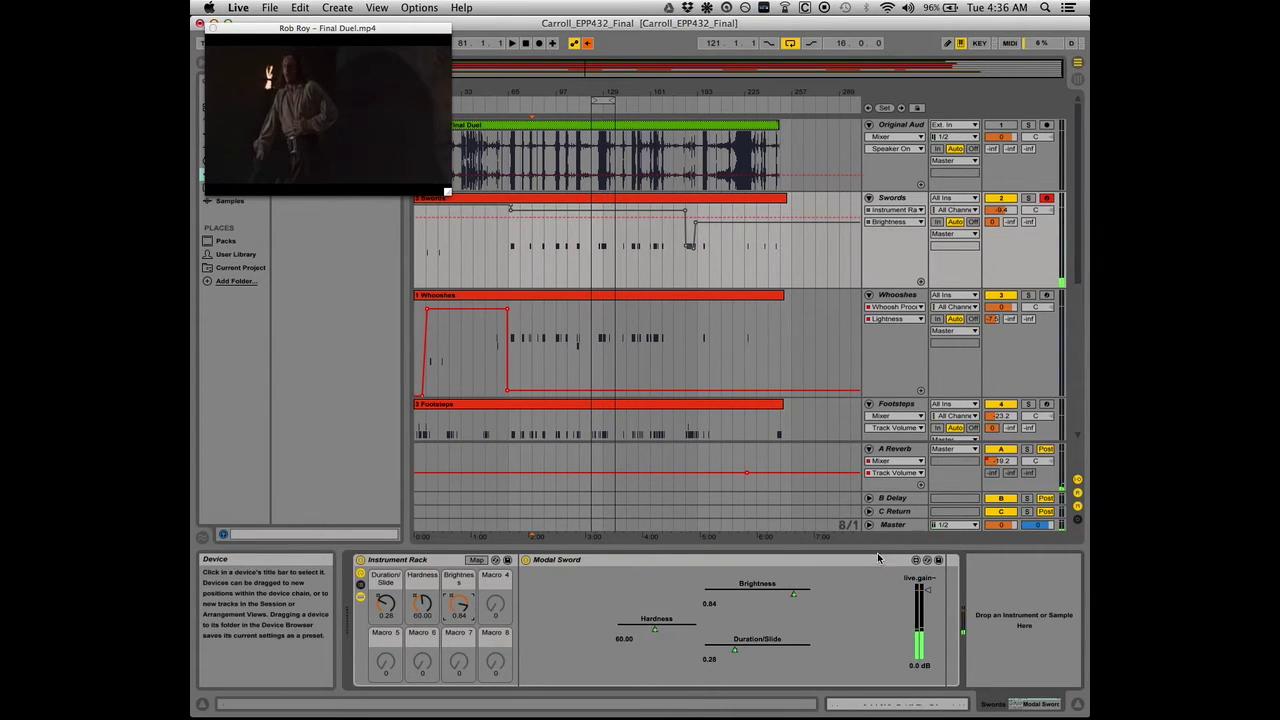
# Open the Modal Sword device in the Max editor and switch its patch from presentation to patching mode.
pyautogui.click(916, 561)
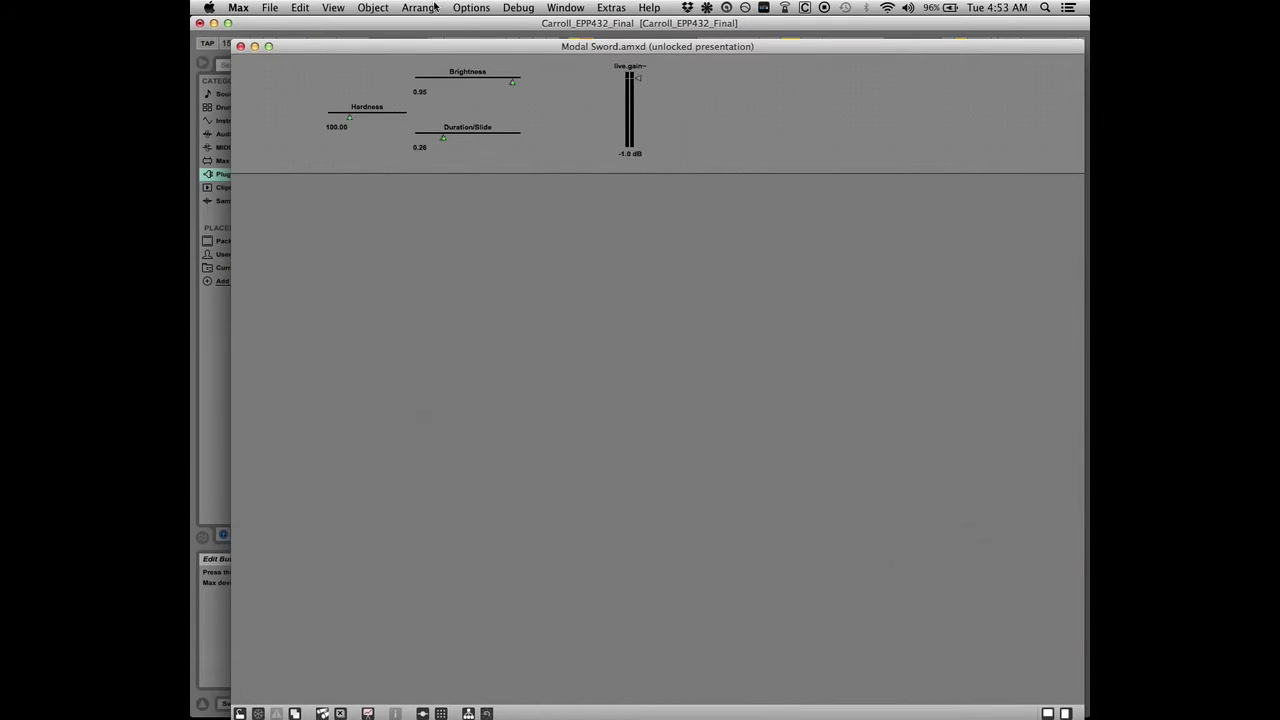
pyautogui.moveTo(450, 41); pyautogui.dragTo(444, 22)
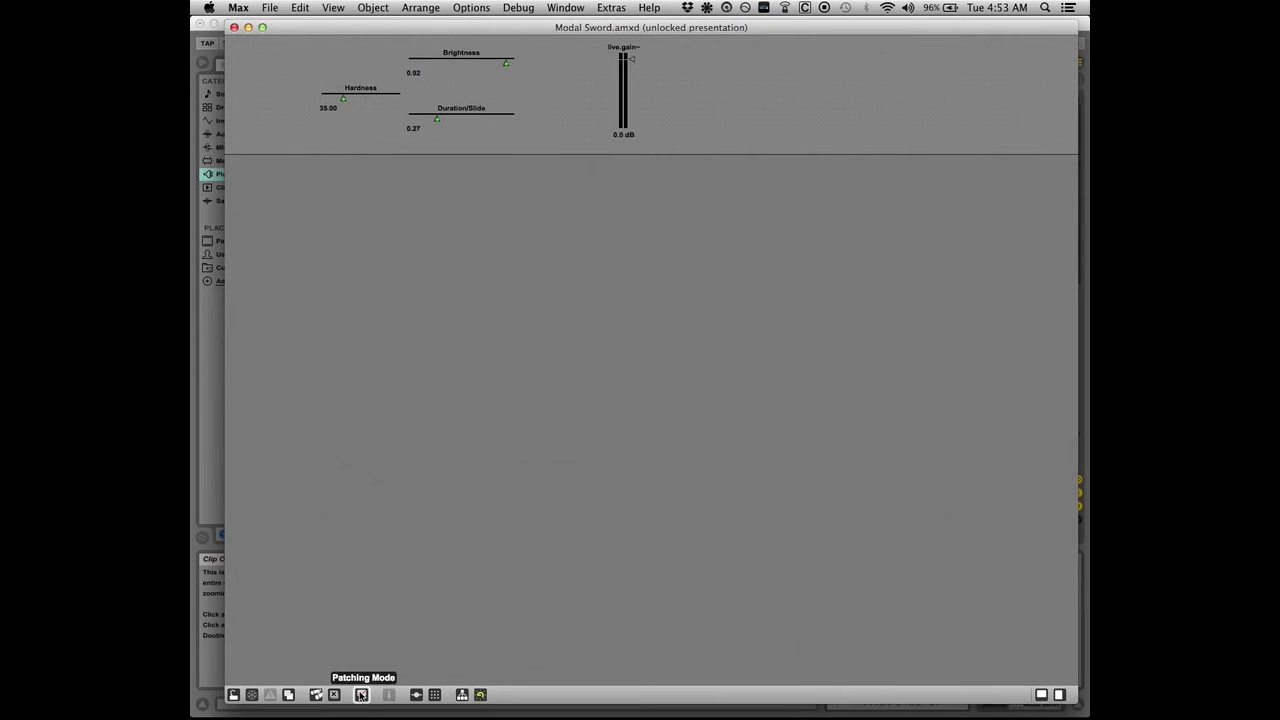
pyautogui.click(361, 694)
pyautogui.click(361, 694)
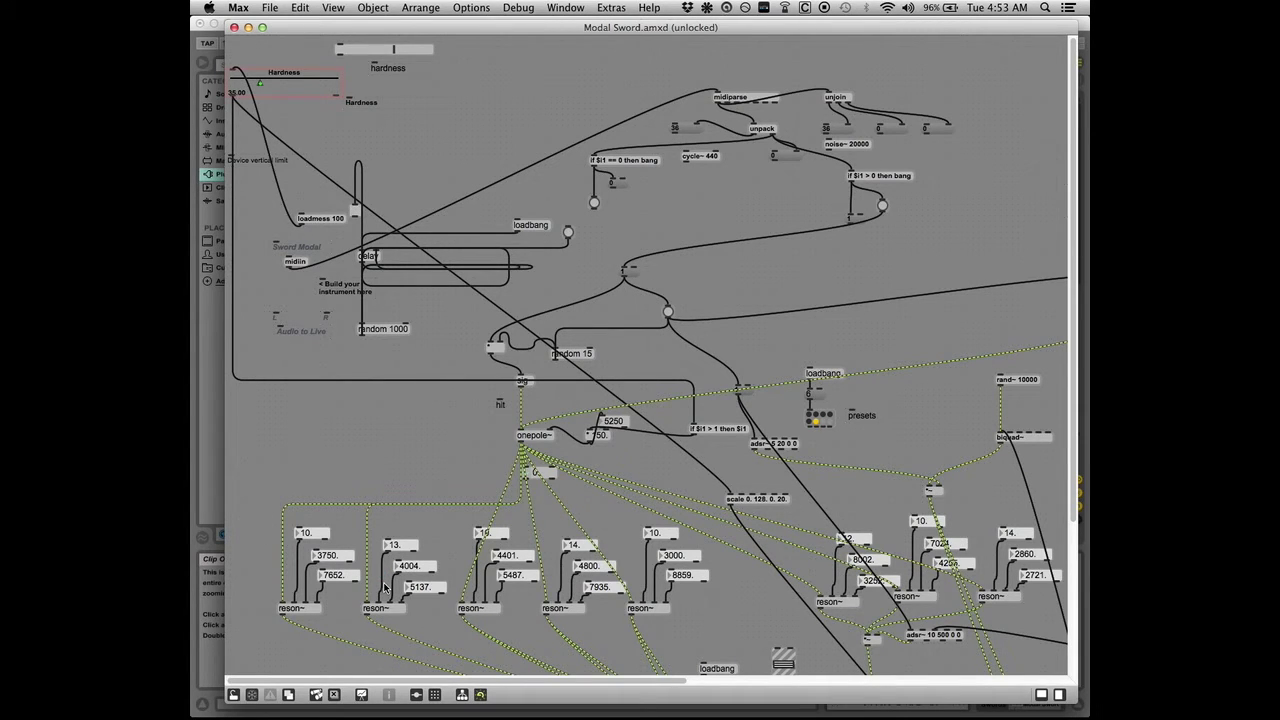
pyautogui.moveTo(565, 26); pyautogui.dragTo(555, 20)
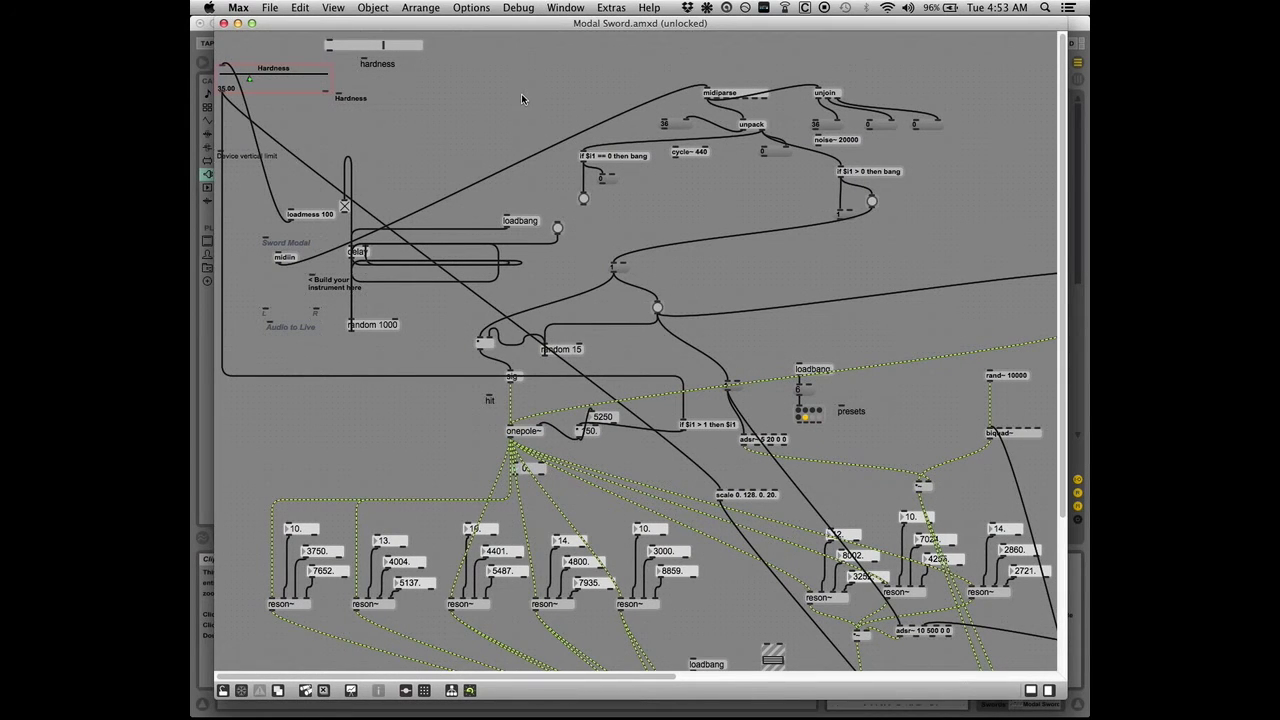
# Examine the whole Modal Sword patch, from the MIDI input and reson~ filter bank to the Karplus-Strong section.
pyautogui.press('super+minus')
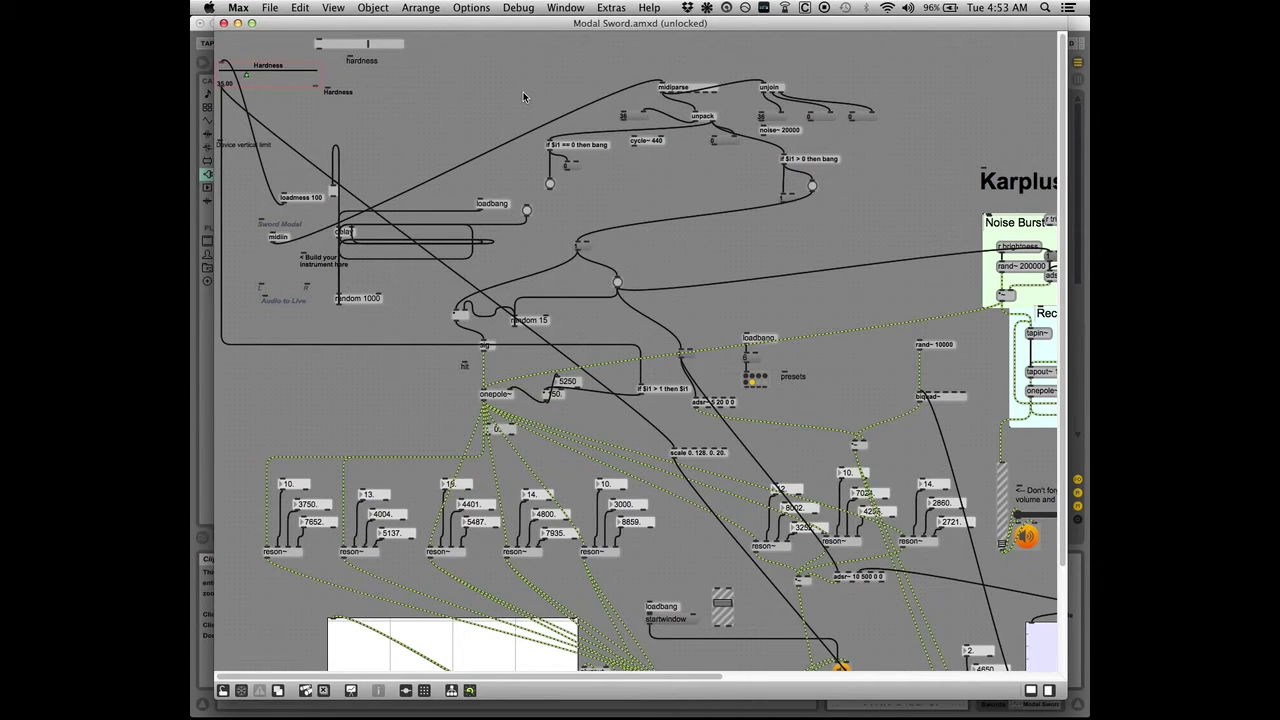
pyautogui.press('super+minus')
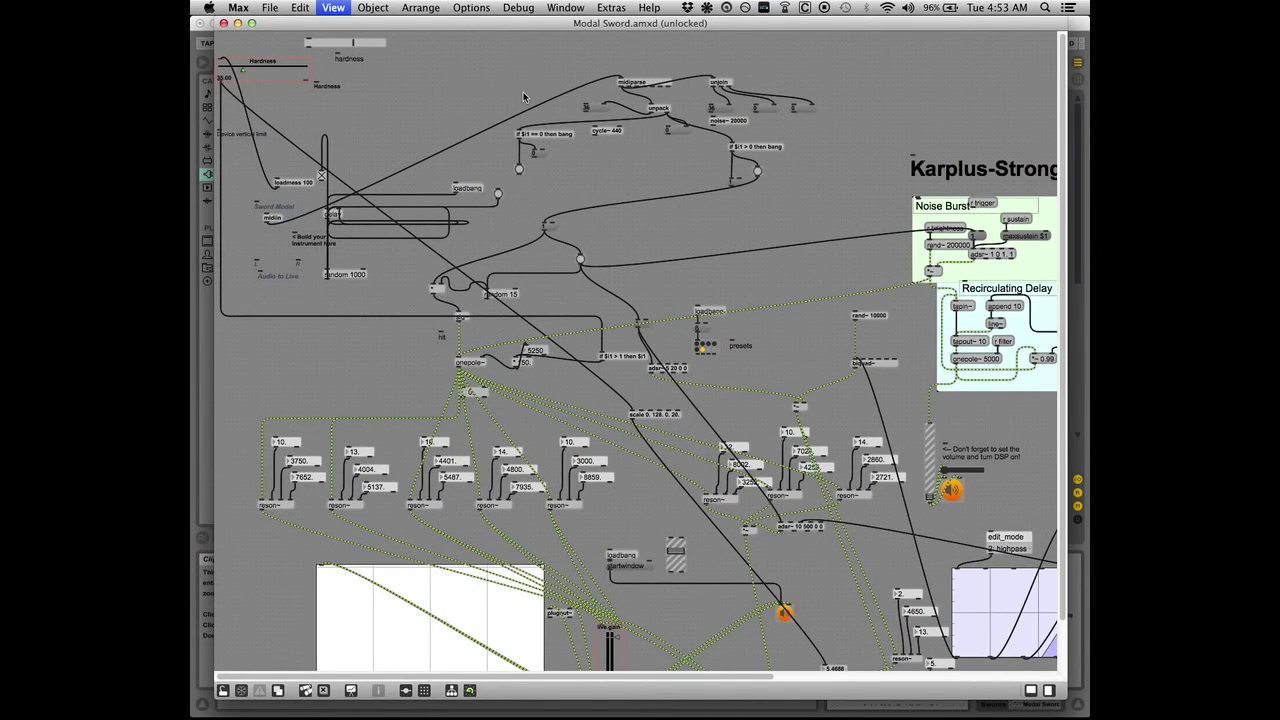
pyautogui.press('super+minus')
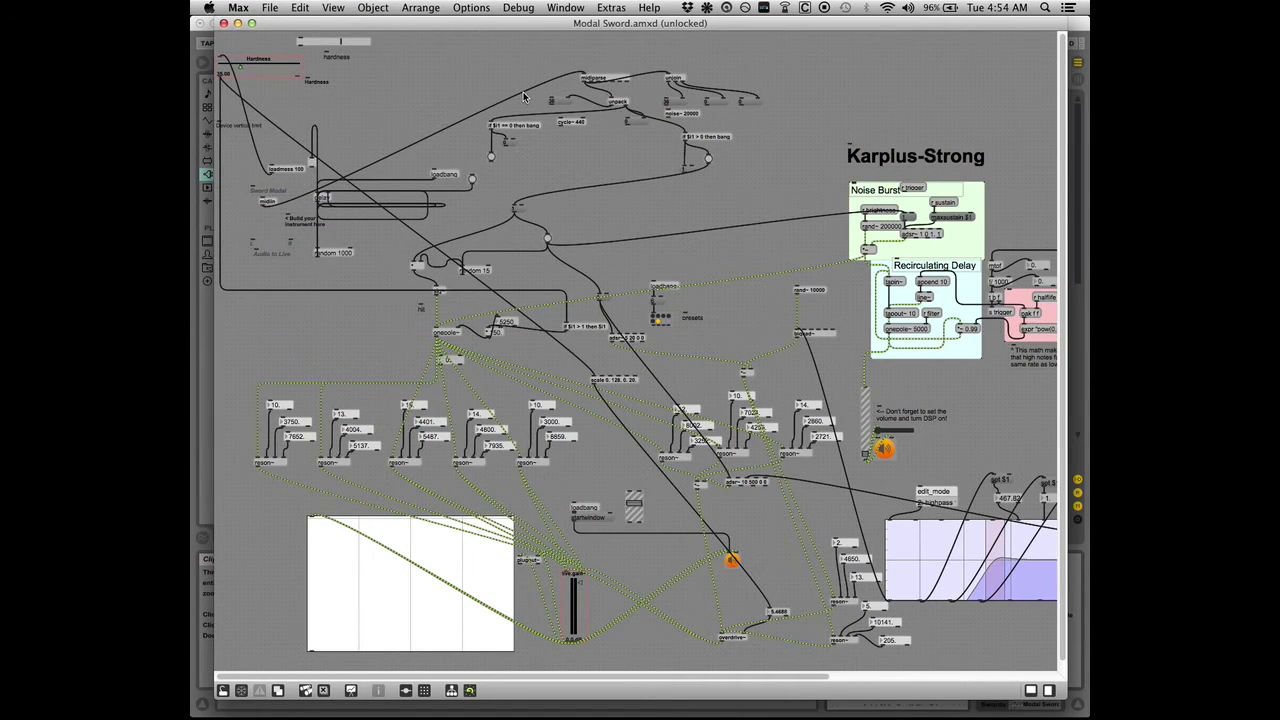
pyautogui.press('super+minus')
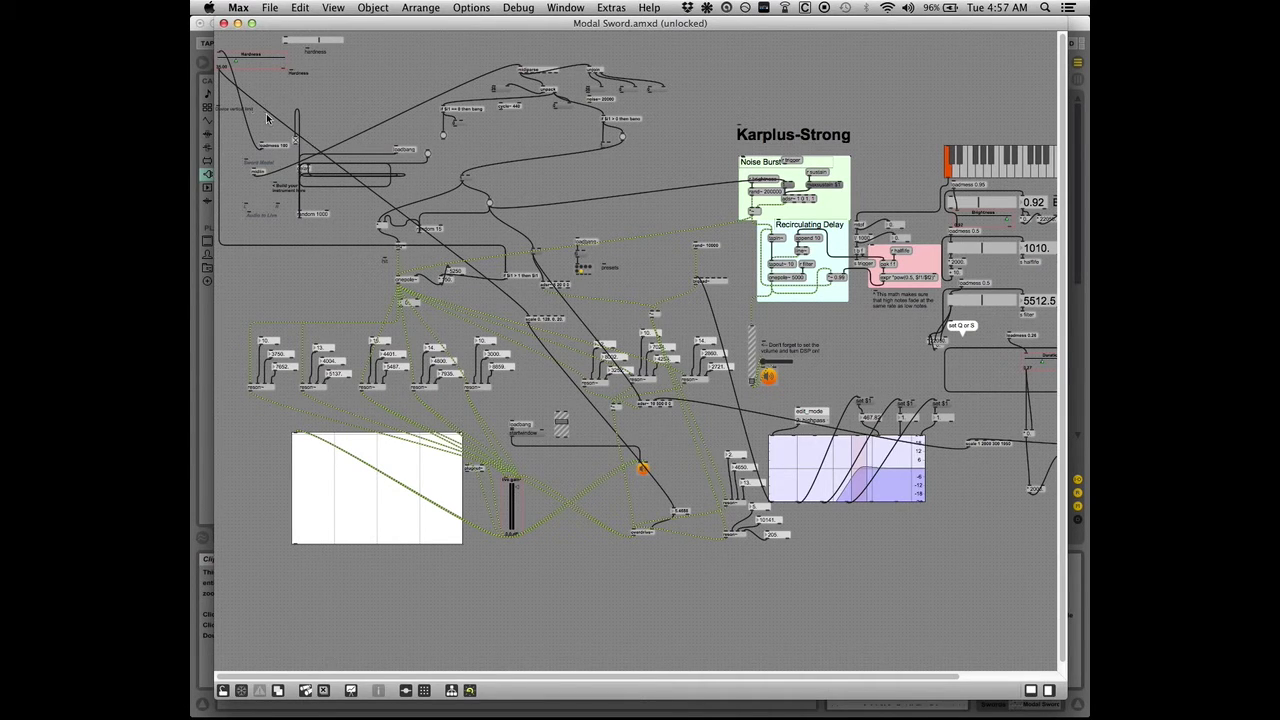
pyautogui.click(355, 178)
pyautogui.moveTo(723, 677); pyautogui.dragTo(789, 677)
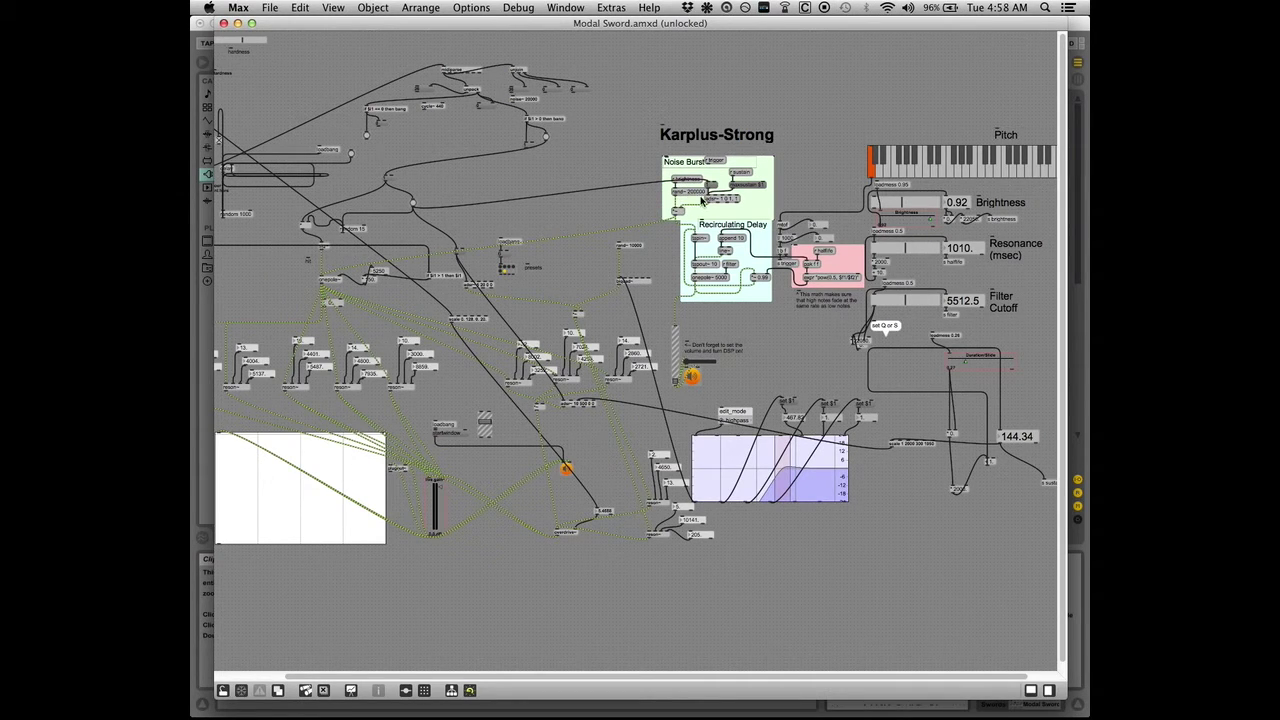
pyautogui.moveTo(787, 679); pyautogui.dragTo(724, 669)
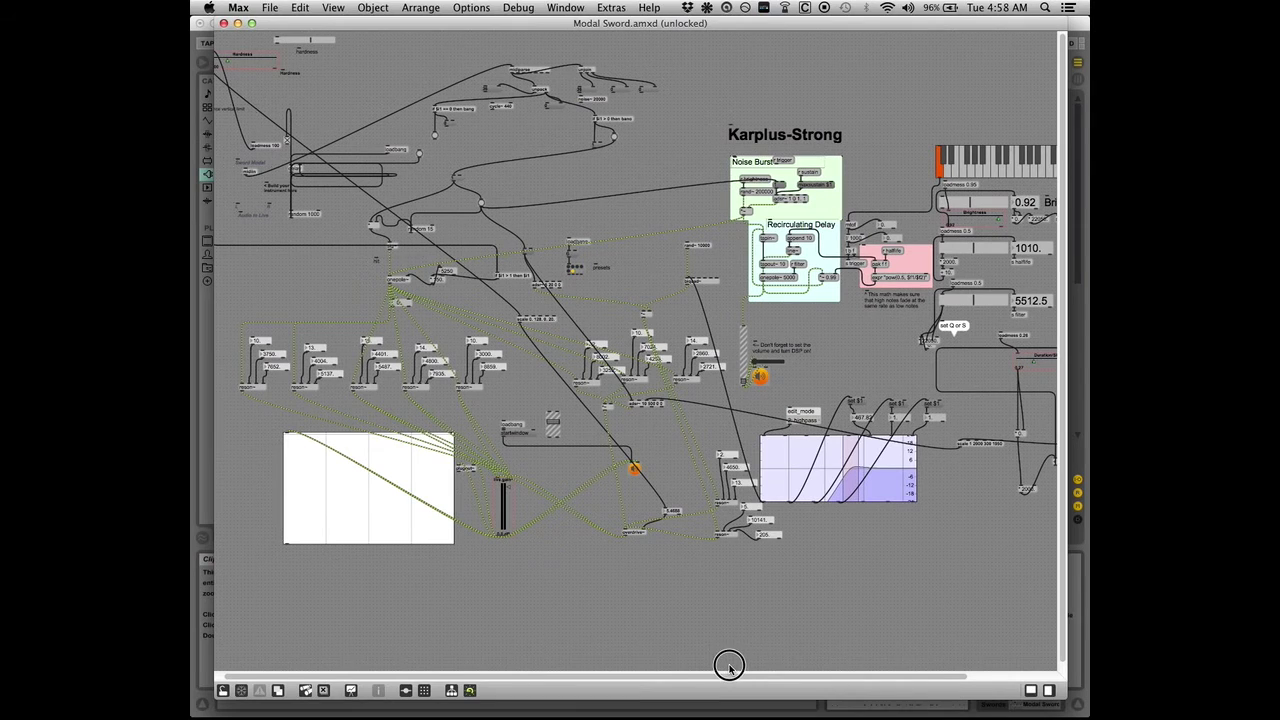
pyautogui.moveTo(726, 667); pyautogui.dragTo(751, 667)
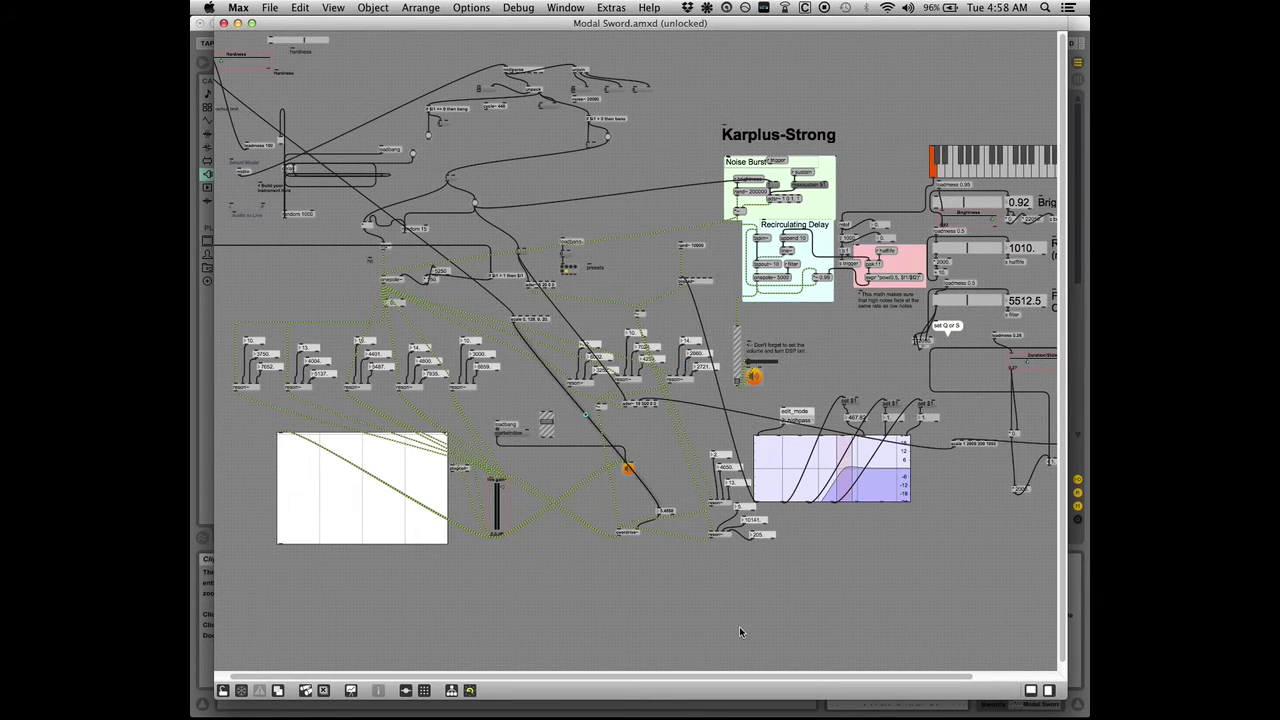
pyautogui.moveTo(753, 686); pyautogui.dragTo(702, 671)
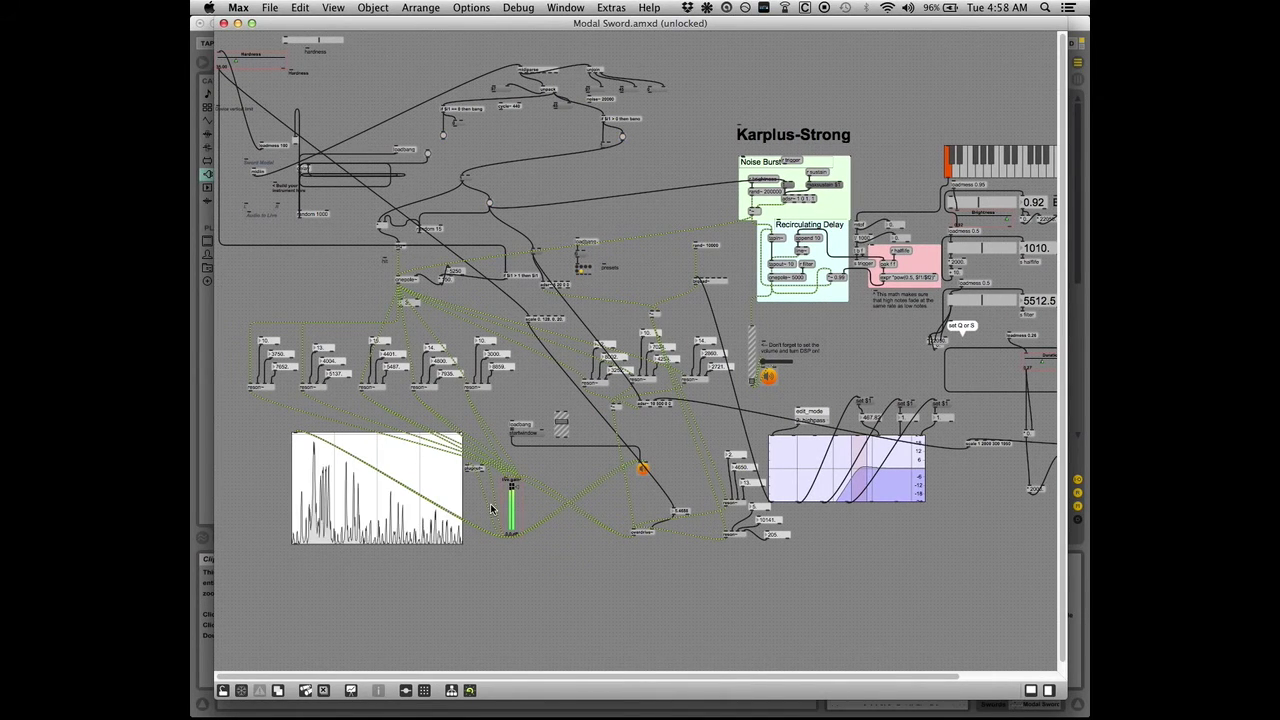
# Try new center frequencies on the second, third and fifth reson~ filters, setting the third to 2648 and the fifth to 3534.
pyautogui.click(338, 393)
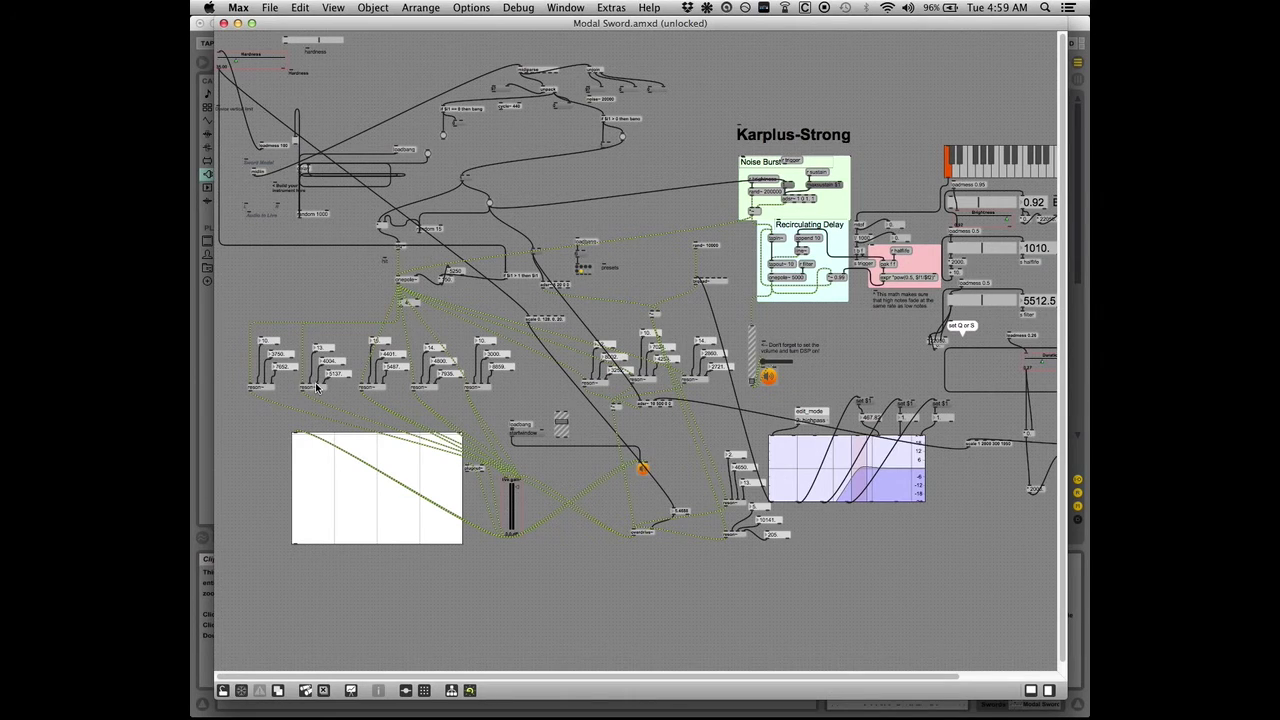
pyautogui.press('super+e')
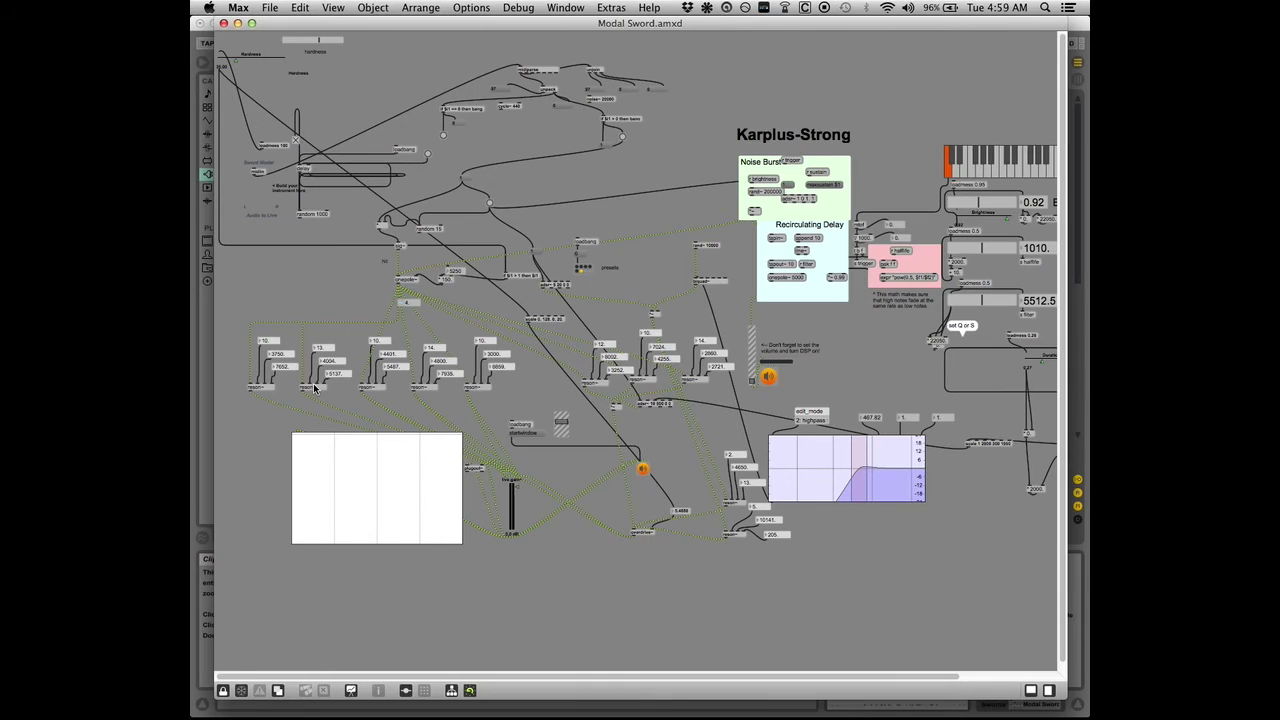
pyautogui.press('super+e')
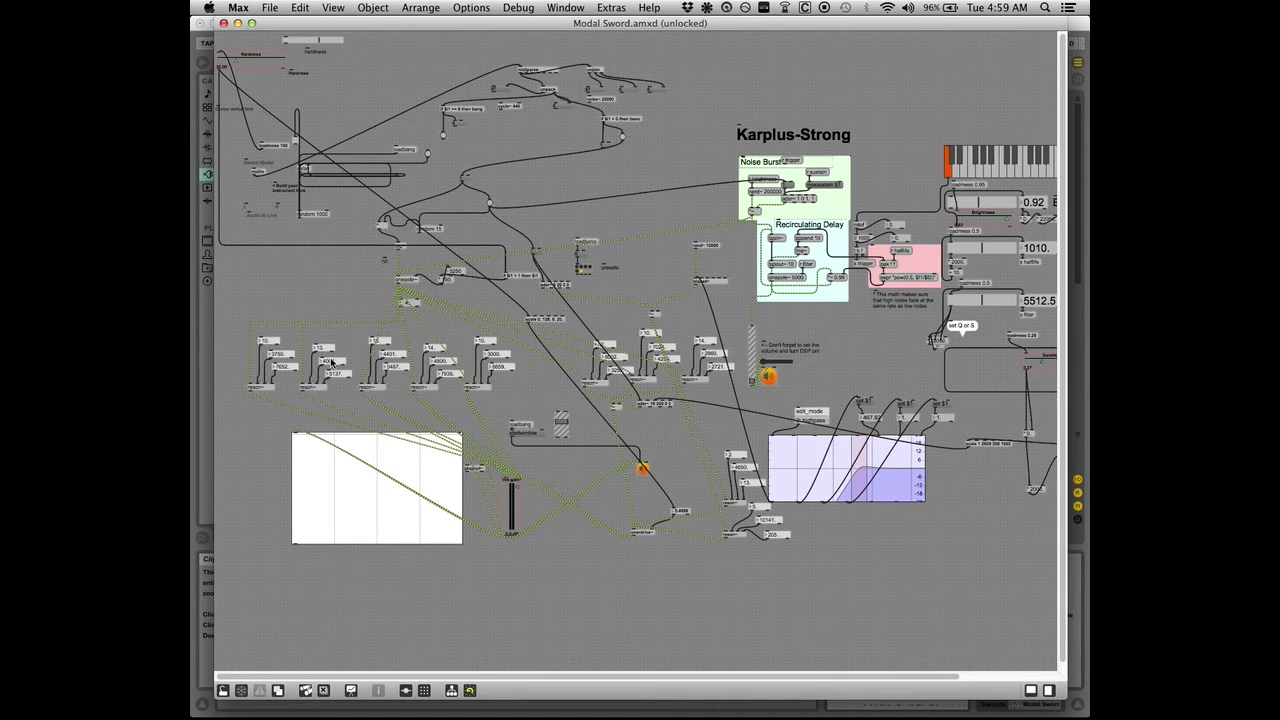
pyautogui.moveTo(331, 363); pyautogui.dragTo(334, 268)
pyautogui.click(395, 431)
pyautogui.moveTo(390, 350); pyautogui.dragTo(394, 518)
pyautogui.moveTo(493, 351); pyautogui.dragTo(471, 8)
# Try a lower center frequency of 1038 on the first reson~ filter.
pyautogui.click(236, 317)
pyautogui.moveTo(270, 350); pyautogui.dragTo(286, 630)
pyautogui.moveTo(287, 643); pyautogui.dragTo(193, 400)
pyautogui.moveTo(290, 352); pyautogui.dragTo(302, 620)
pyautogui.moveTo(299, 634); pyautogui.dragTo(296, 652)
pyautogui.moveTo(643, 357); pyautogui.dragTo(643, 357)
pyautogui.click(612, 516)
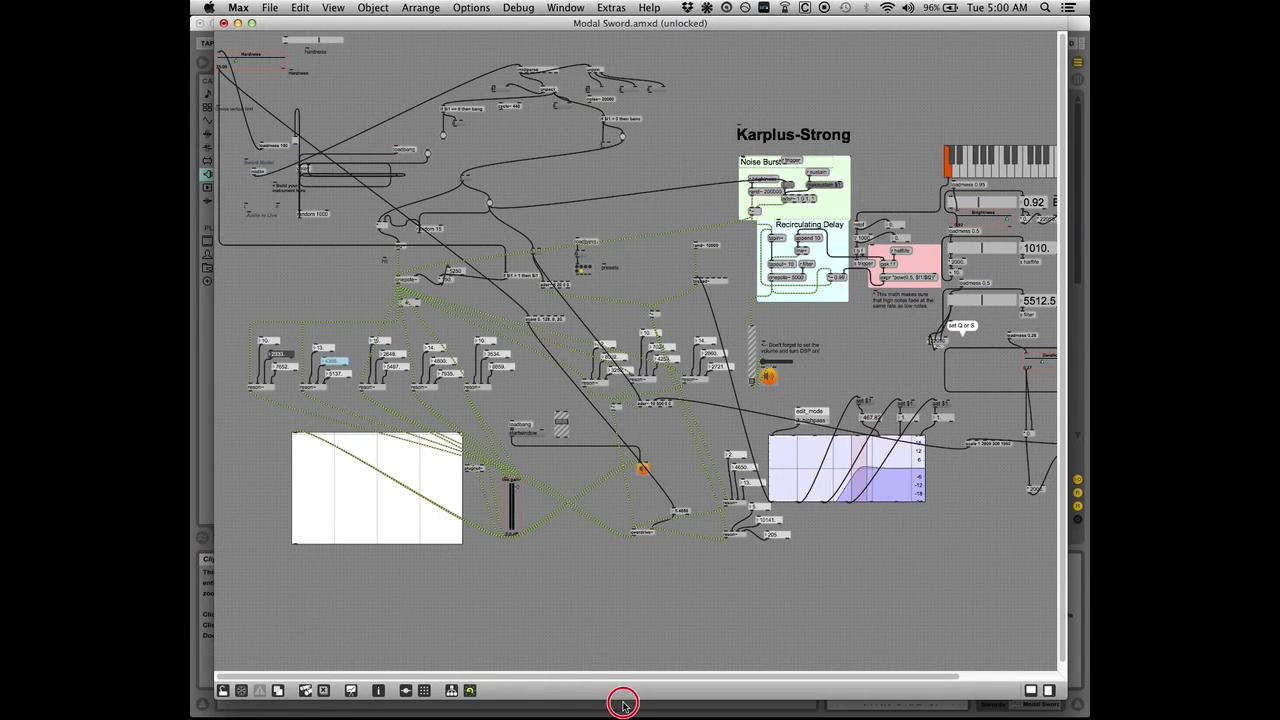
pyautogui.click(660, 505)
# Try different center frequencies on the sixth and eighth reson~ filters, setting the eighth to 4090.
pyautogui.click(614, 357)
pyautogui.moveTo(614, 357); pyautogui.dragTo(608, 349)
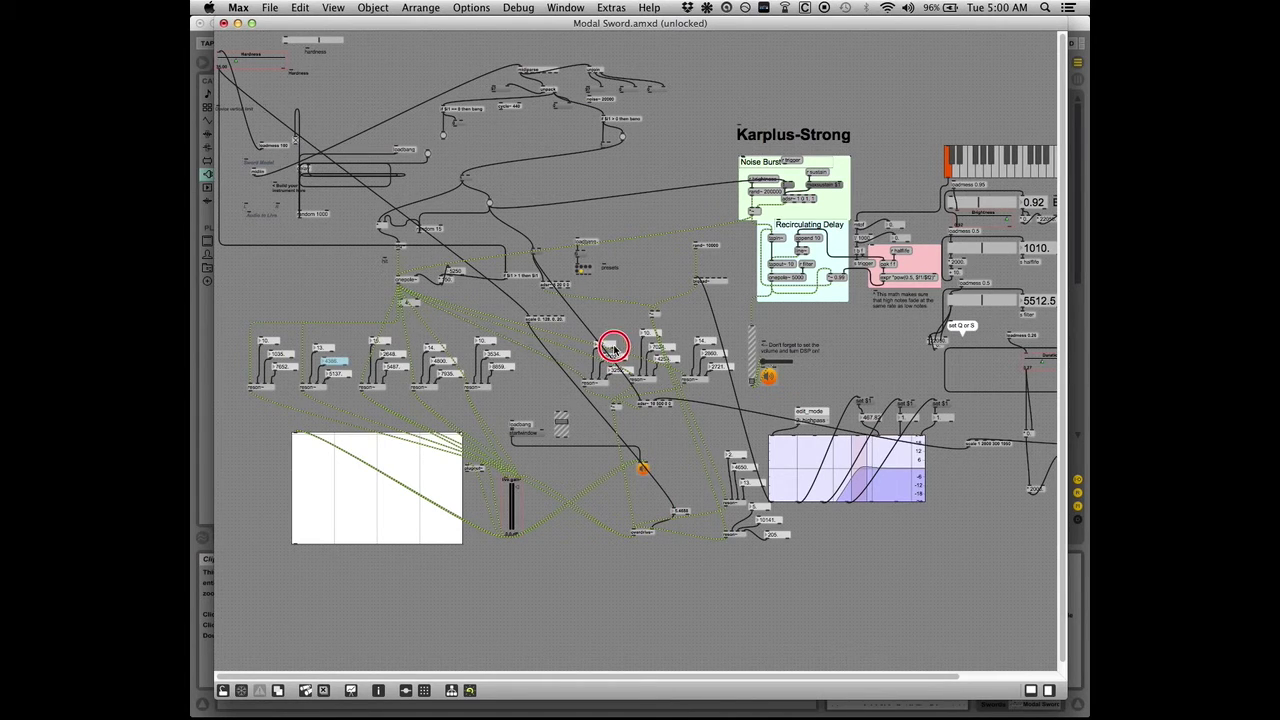
pyautogui.click(616, 394)
pyautogui.click(627, 531)
pyautogui.click(641, 366)
pyautogui.click(643, 471)
# Close the Modal Sword patch without saving the changes.
pyautogui.click(224, 23)
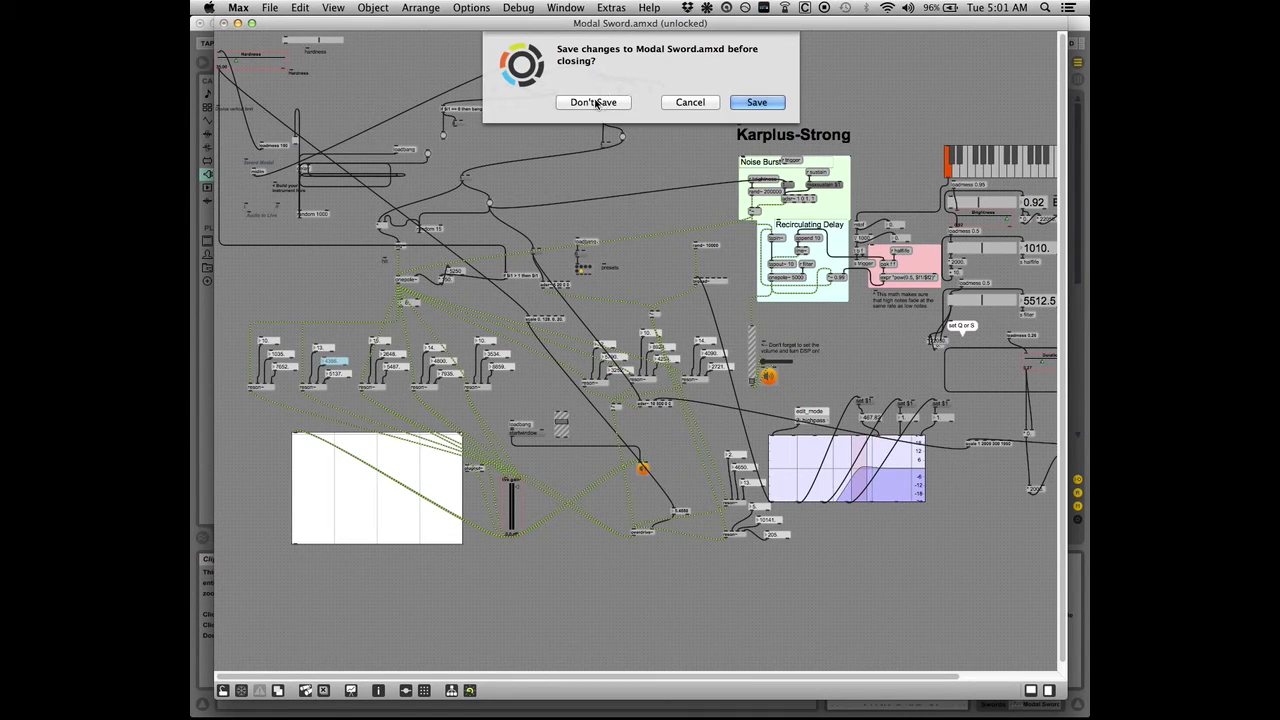
pyautogui.press('super+d')
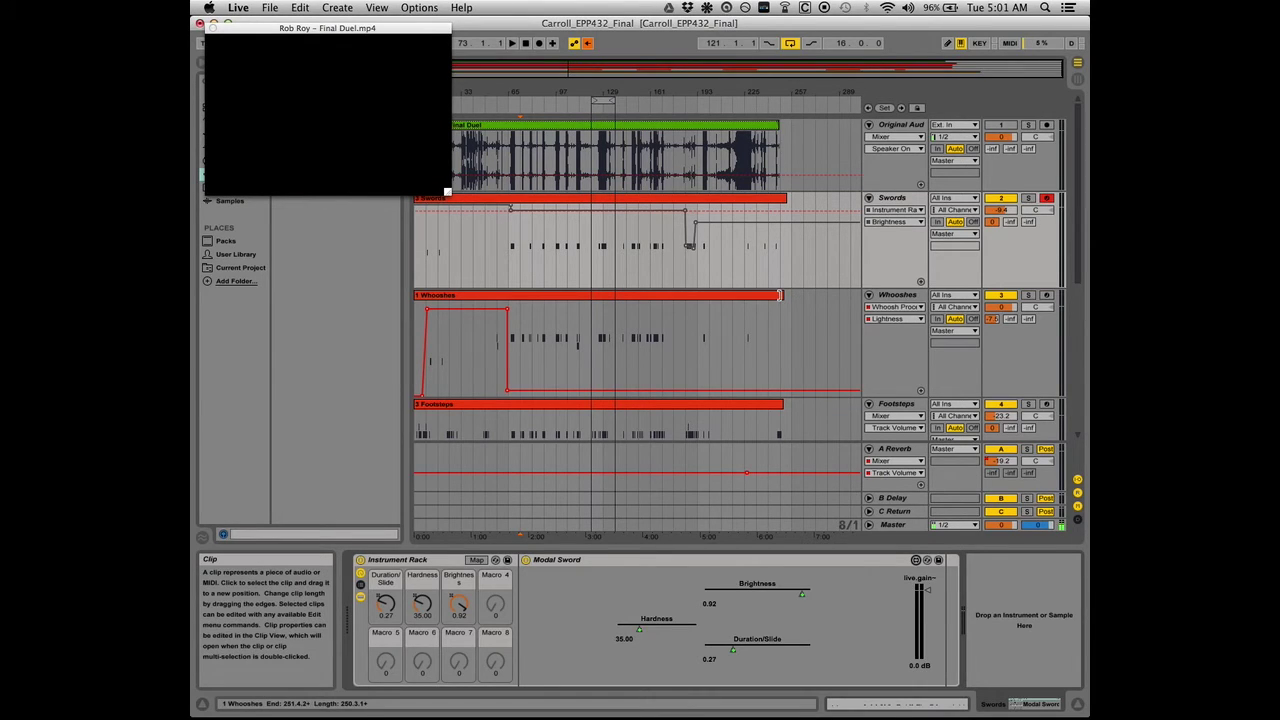
# Select the Whooshes clip to show its Whoosh_Procedural device, and arm the Whooshes track for recording.
pyautogui.click(719, 297)
pyautogui.click(676, 327)
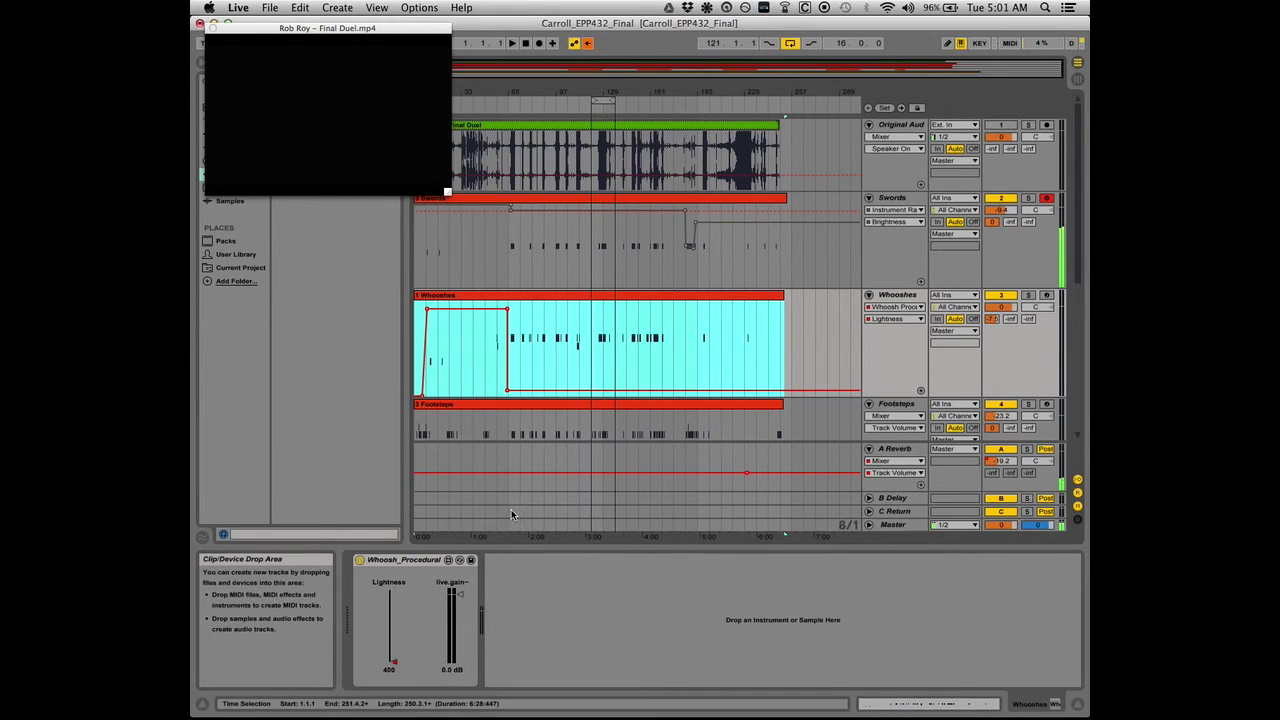
pyautogui.click(1046, 296)
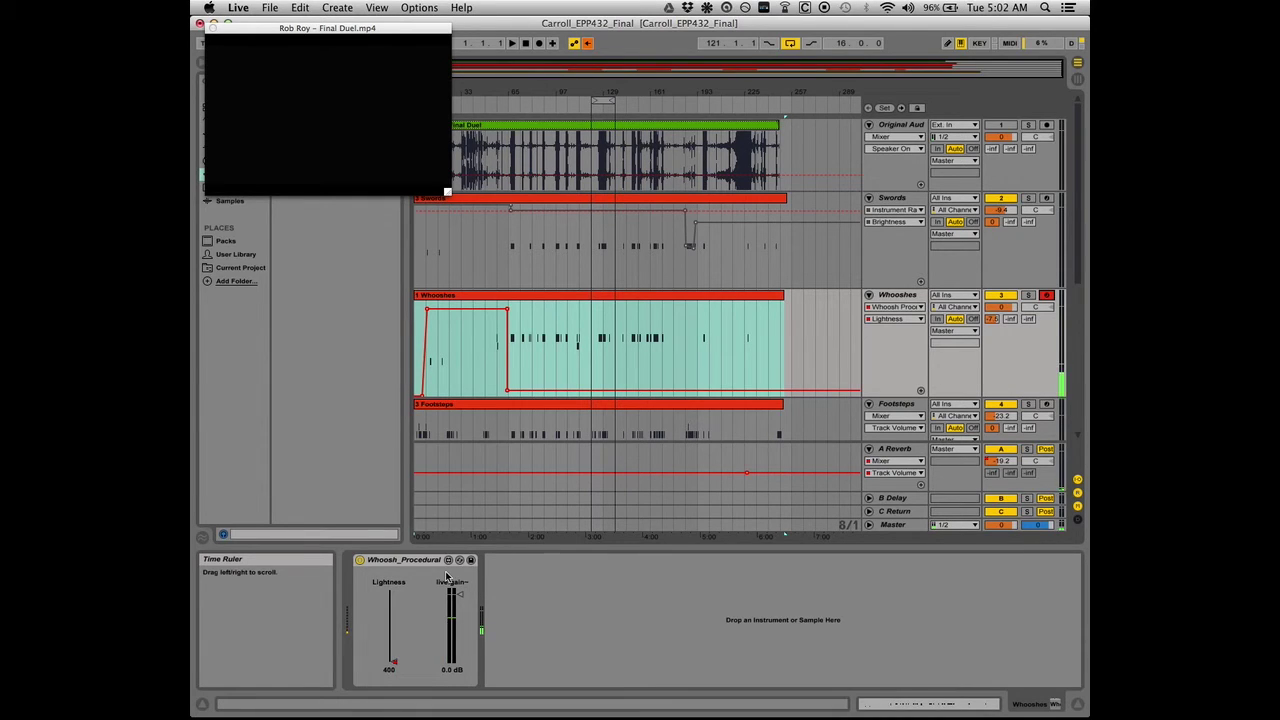
# Set the whoosh device's Lightness to 756 and open its Whoosh_Procedural patch in the Max editor's patching view.
pyautogui.click(394, 662)
pyautogui.moveTo(394, 662); pyautogui.dragTo(398, 583)
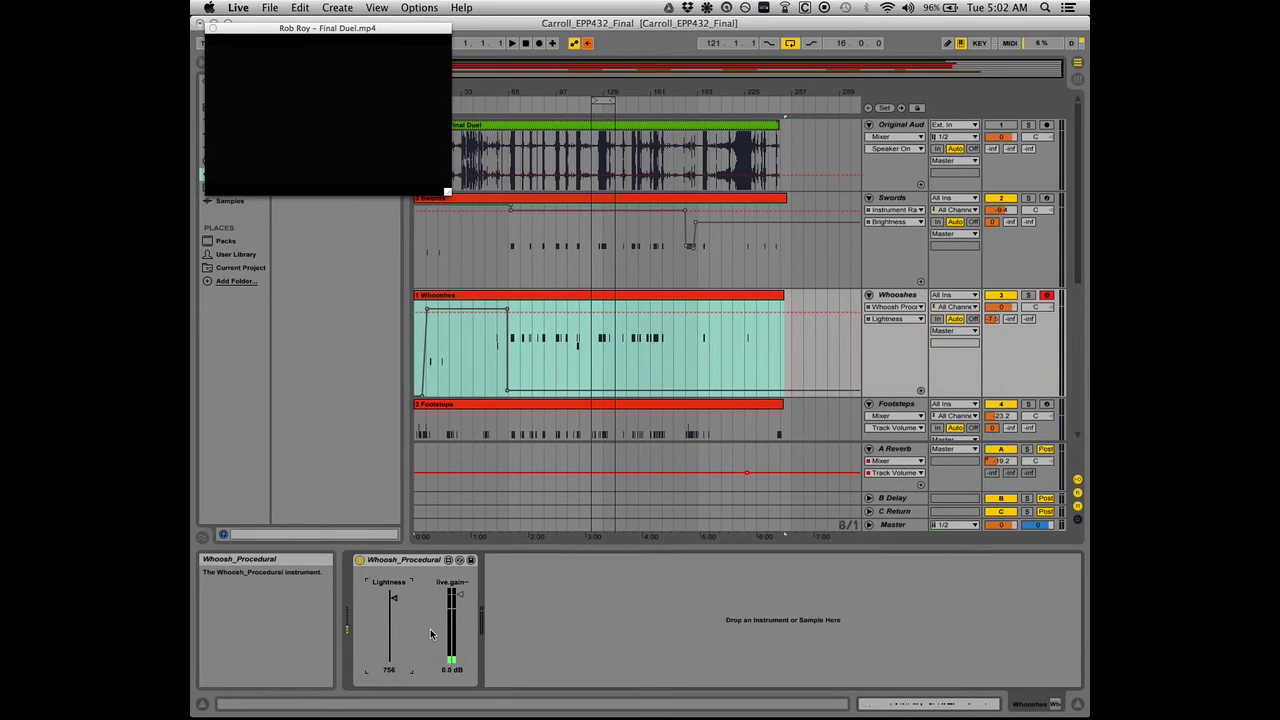
pyautogui.click(449, 562)
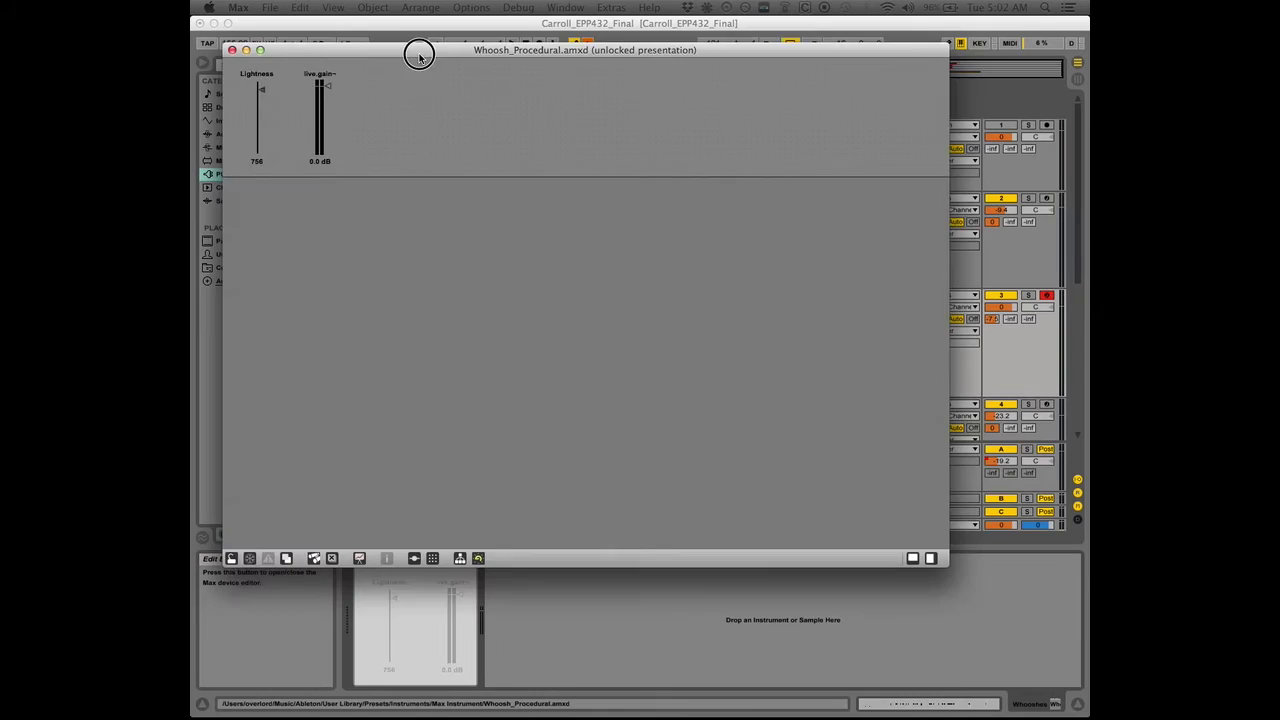
pyautogui.moveTo(419, 55); pyautogui.dragTo(451, 58)
pyautogui.click(391, 562)
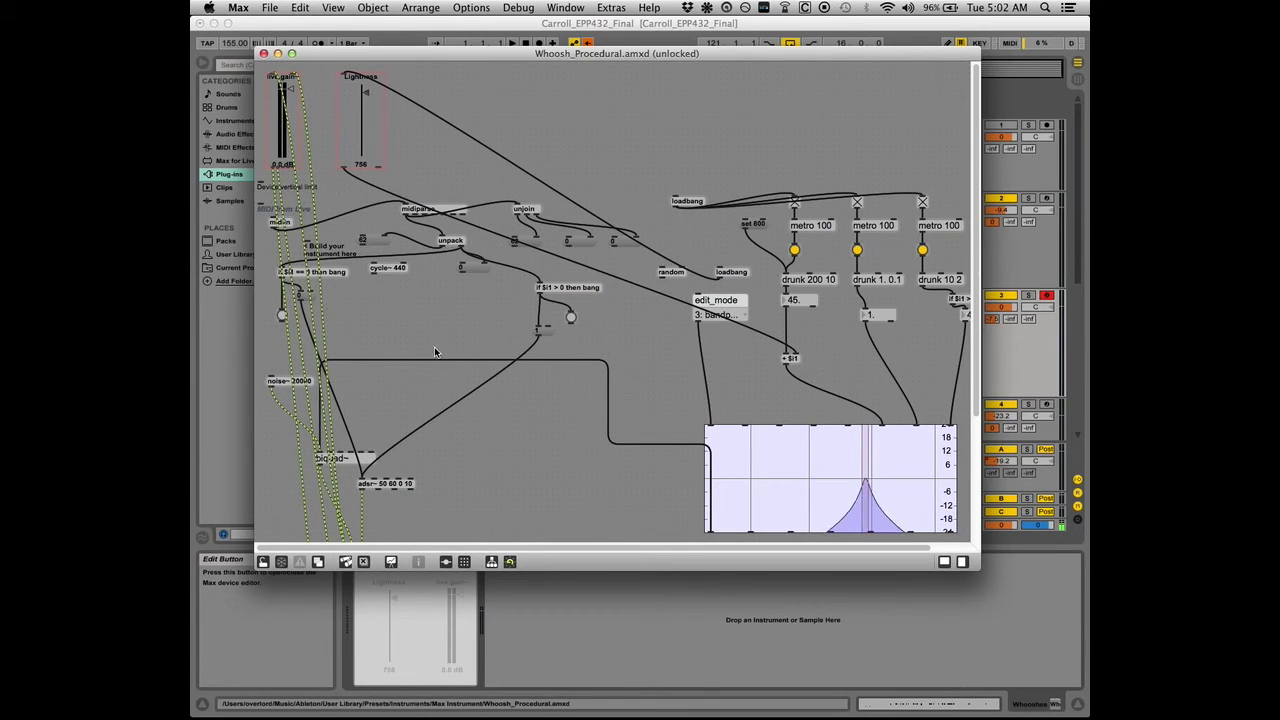
# Move the live.gain~ slider in the Whoosh_Procedural patch down between the *~ and plugout~ objects to clear up the layout.
pyautogui.scroll(-1, 428, 340)
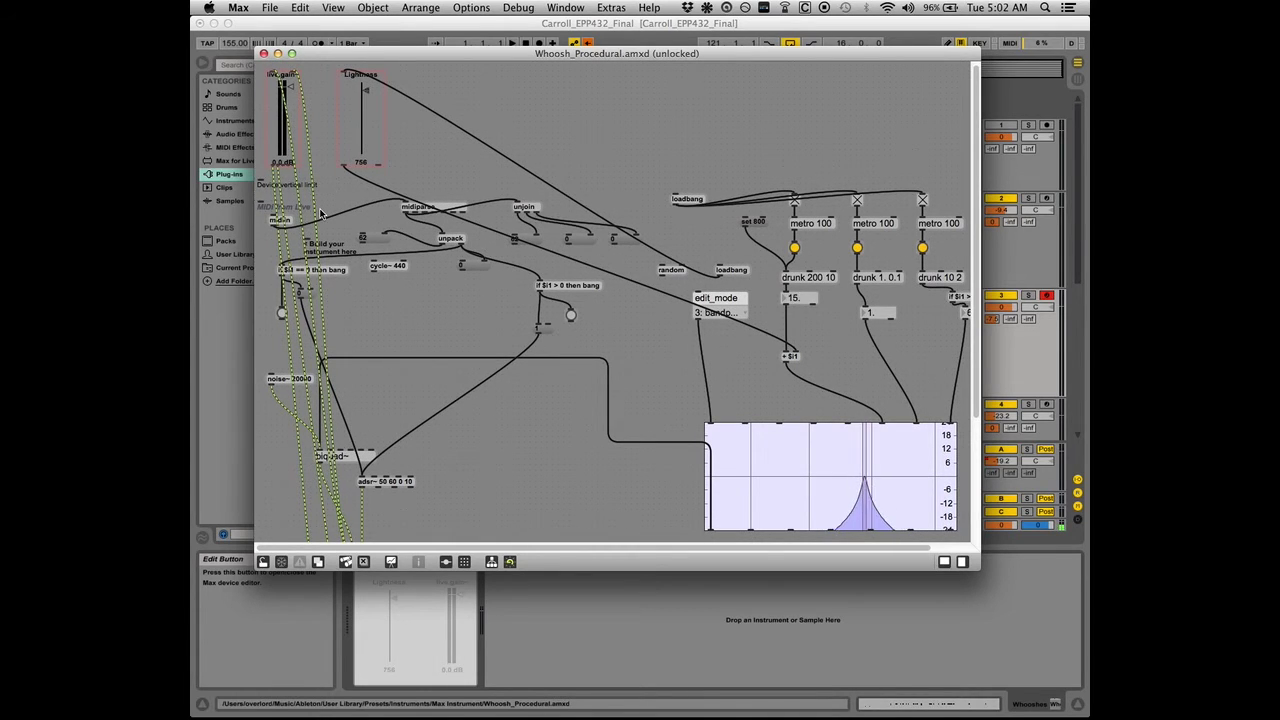
pyautogui.press('super+minus')
pyautogui.press('super+minus')
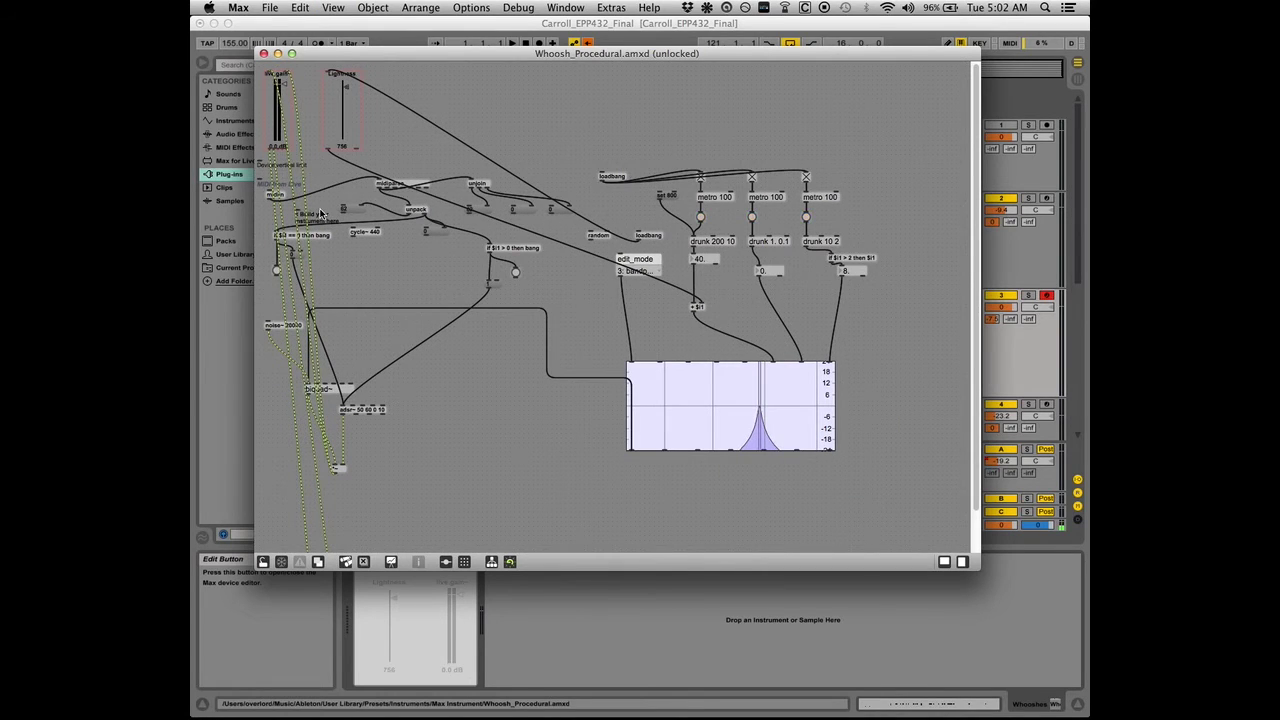
pyautogui.press('super+minus')
pyautogui.click(271, 134)
pyautogui.moveTo(271, 134); pyautogui.dragTo(354, 506)
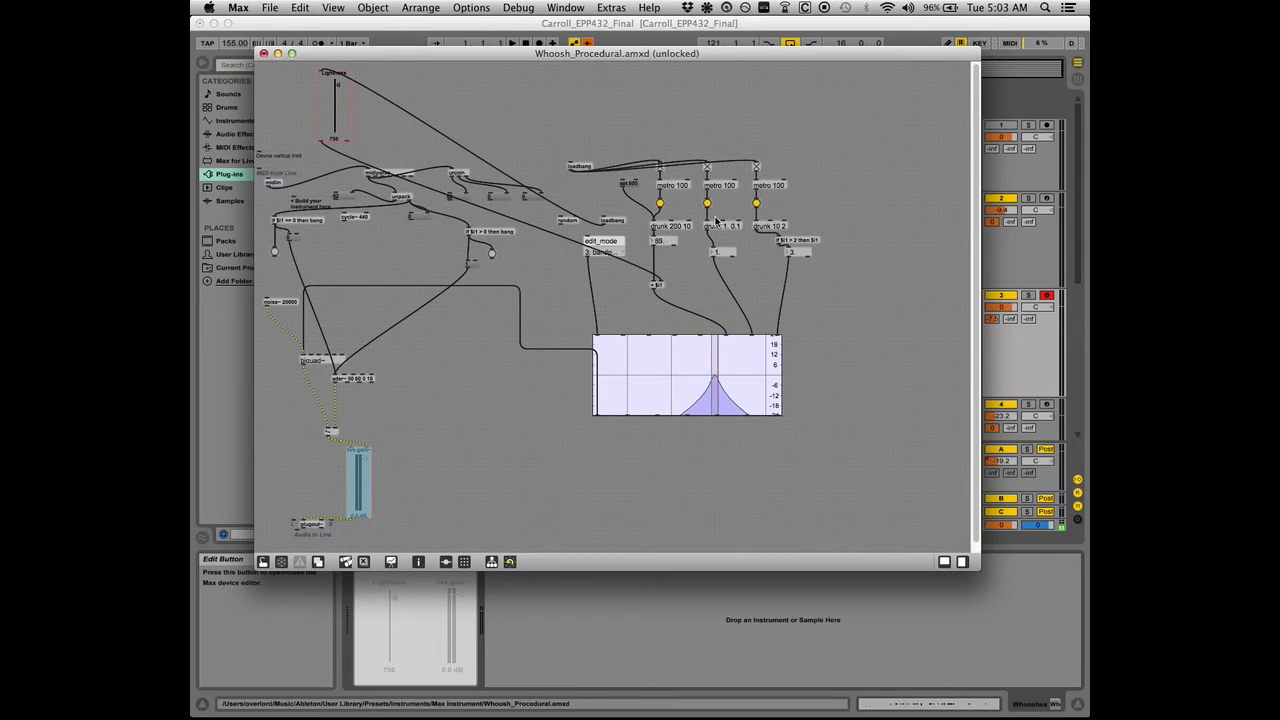
pyautogui.click(743, 231)
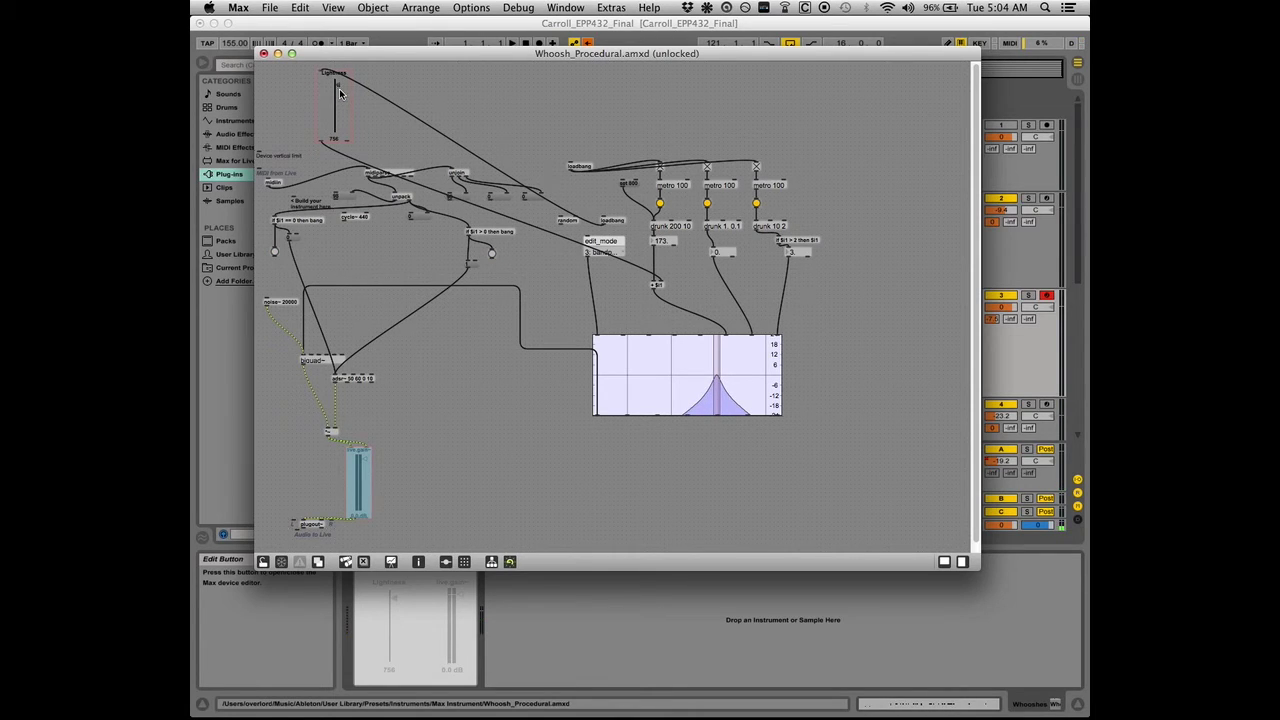
# Close the Whoosh_Procedural patch without saving the changes.
pyautogui.click(264, 54)
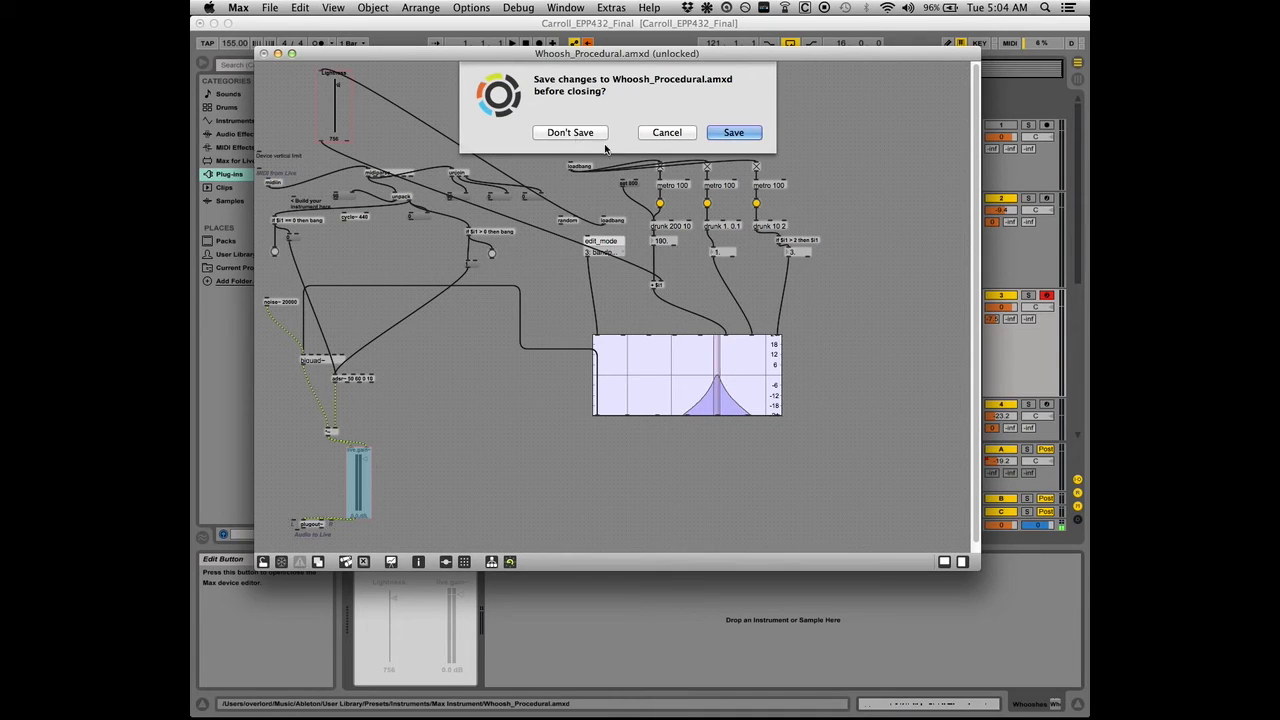
pyautogui.press('super+d')
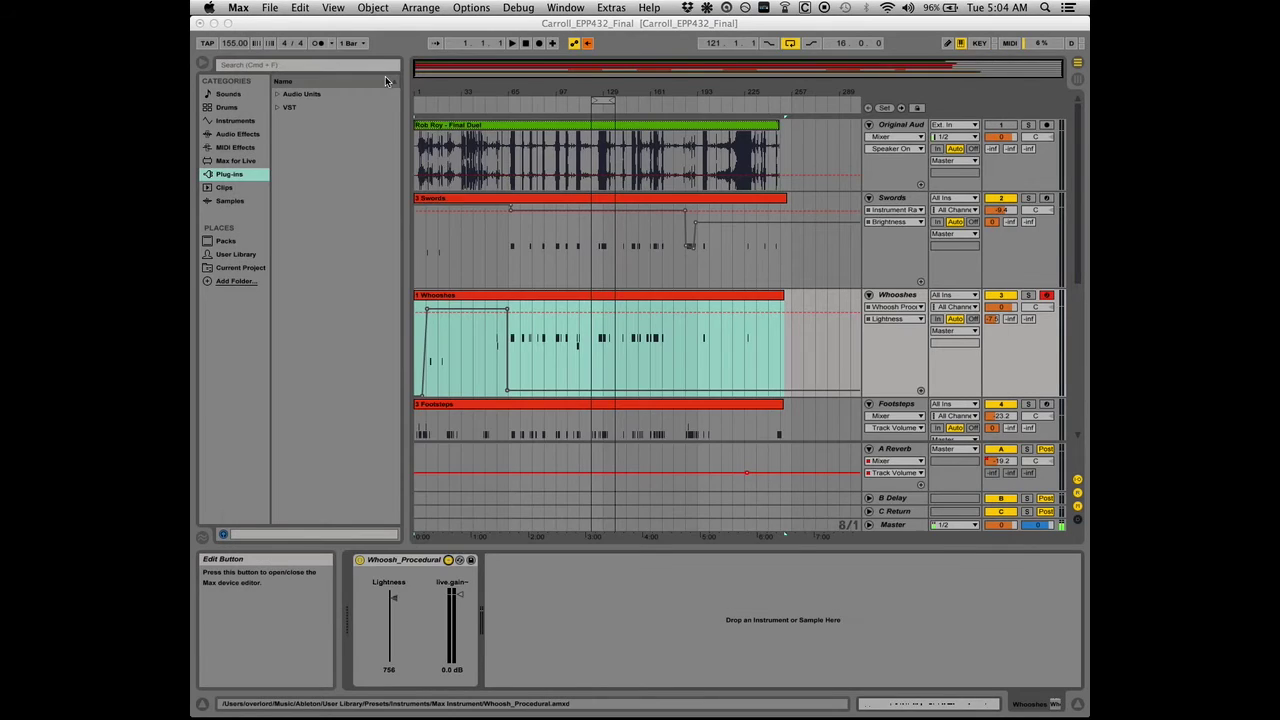
# Select the Fire Ambience track to show its MIDI Fire device, and arm the track for recording.
pyautogui.scroll(-3, 680, 323)
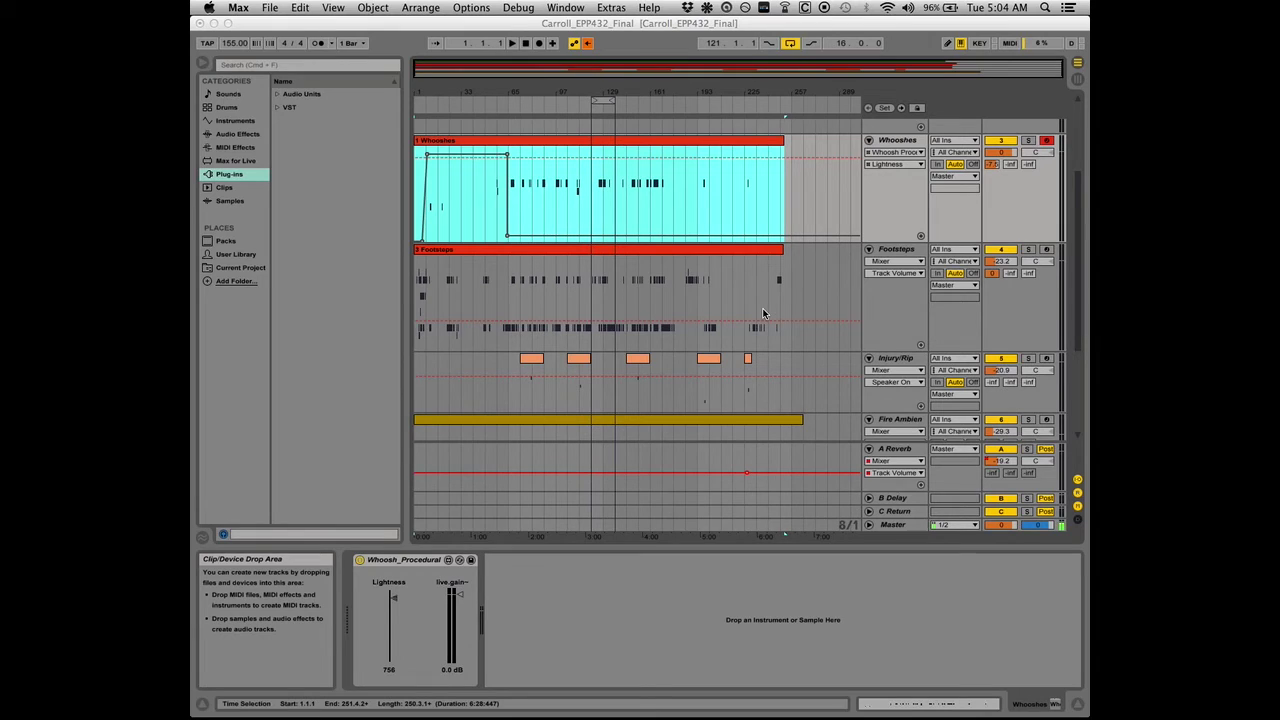
pyautogui.scroll(-4, 763, 313)
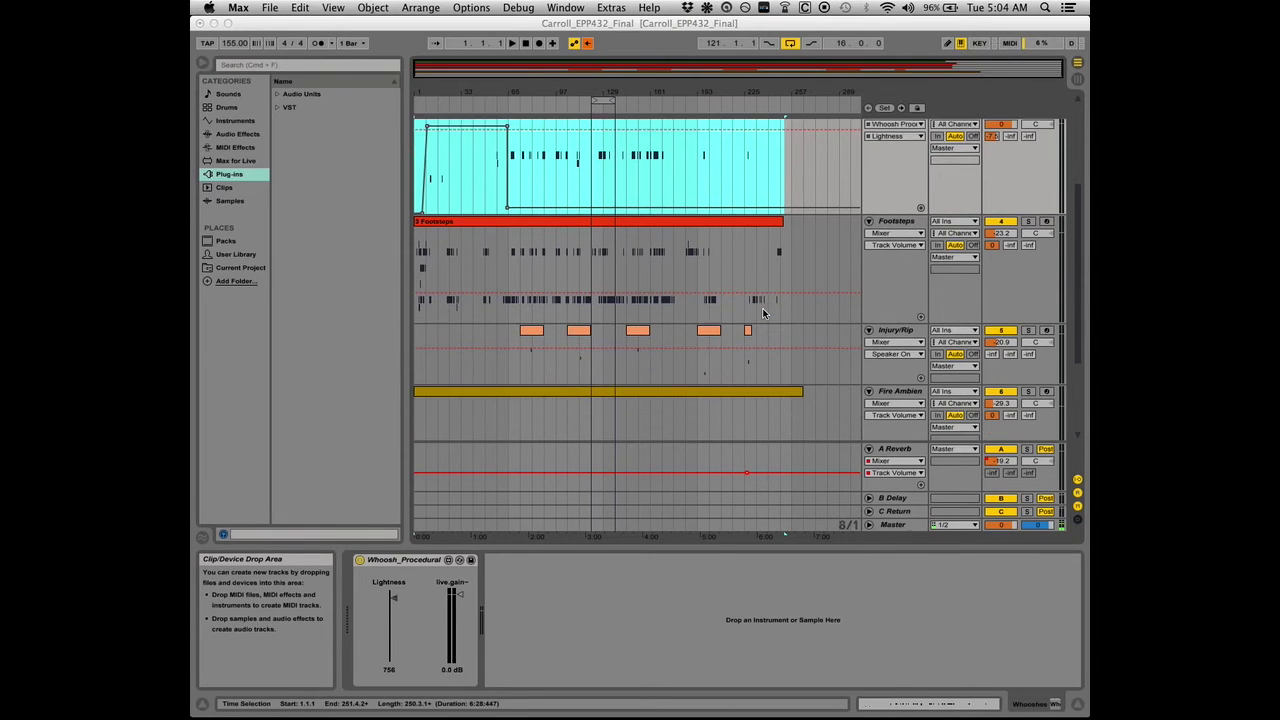
pyautogui.scroll(-1, 763, 313)
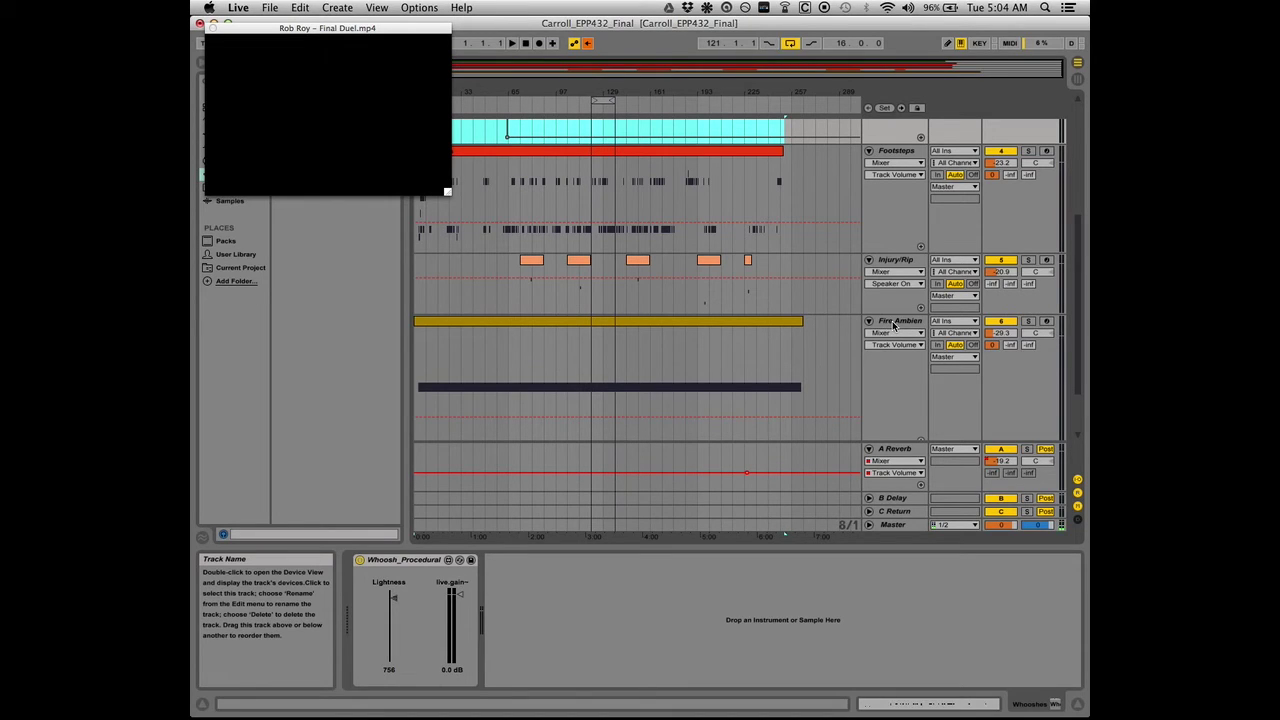
pyautogui.click(890, 325)
pyautogui.click(893, 325)
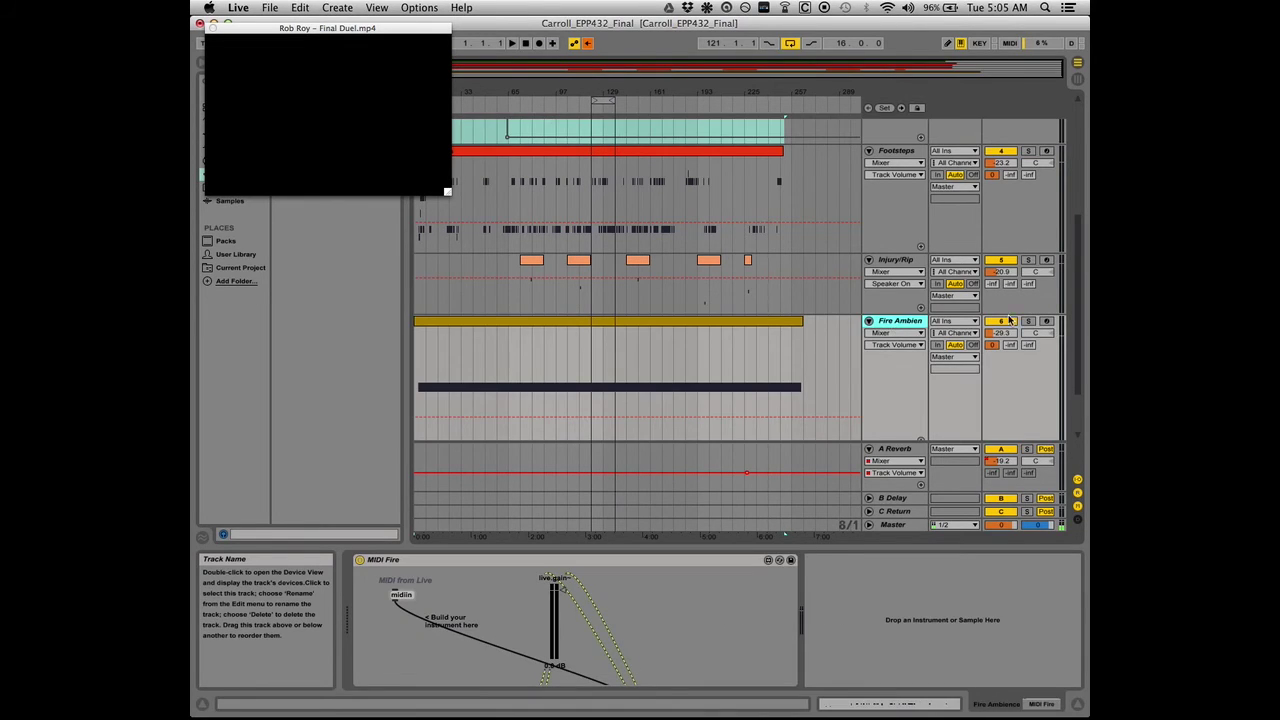
pyautogui.click(1046, 322)
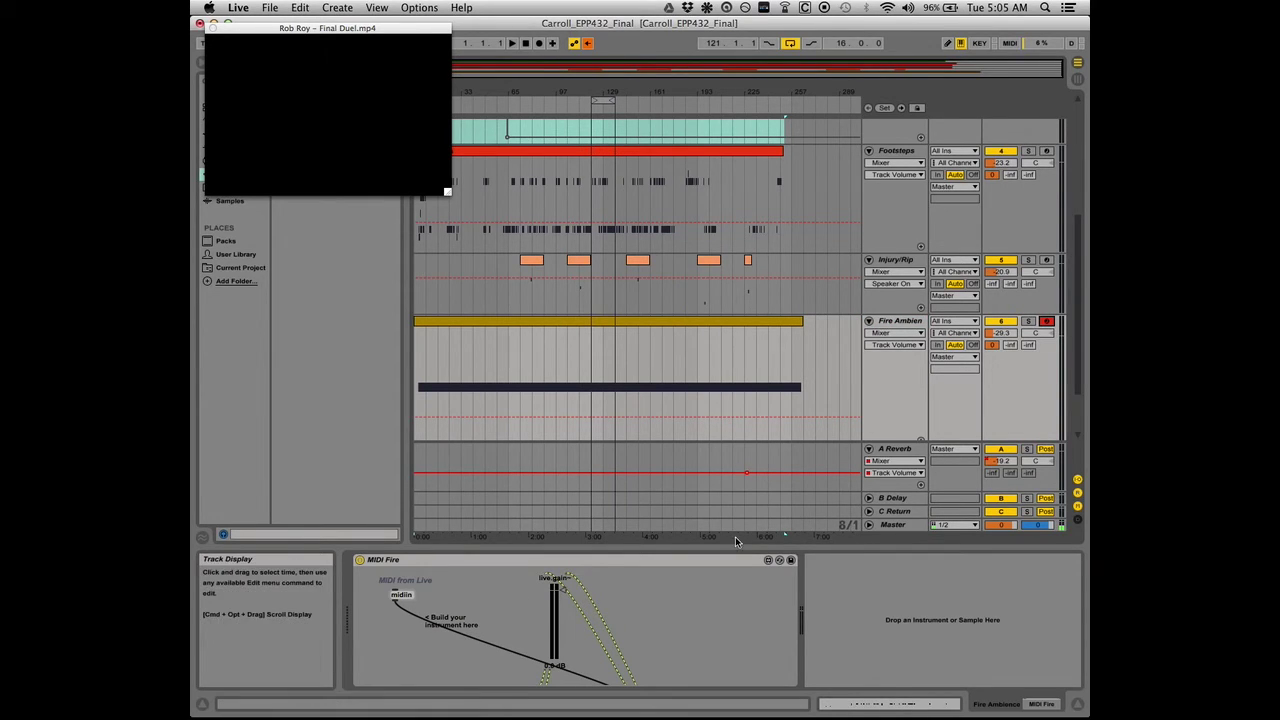
# Examine the MIDI Fire patch and its firegen subpatch in the Max editor, and close the patch.
pyautogui.click(789, 560)
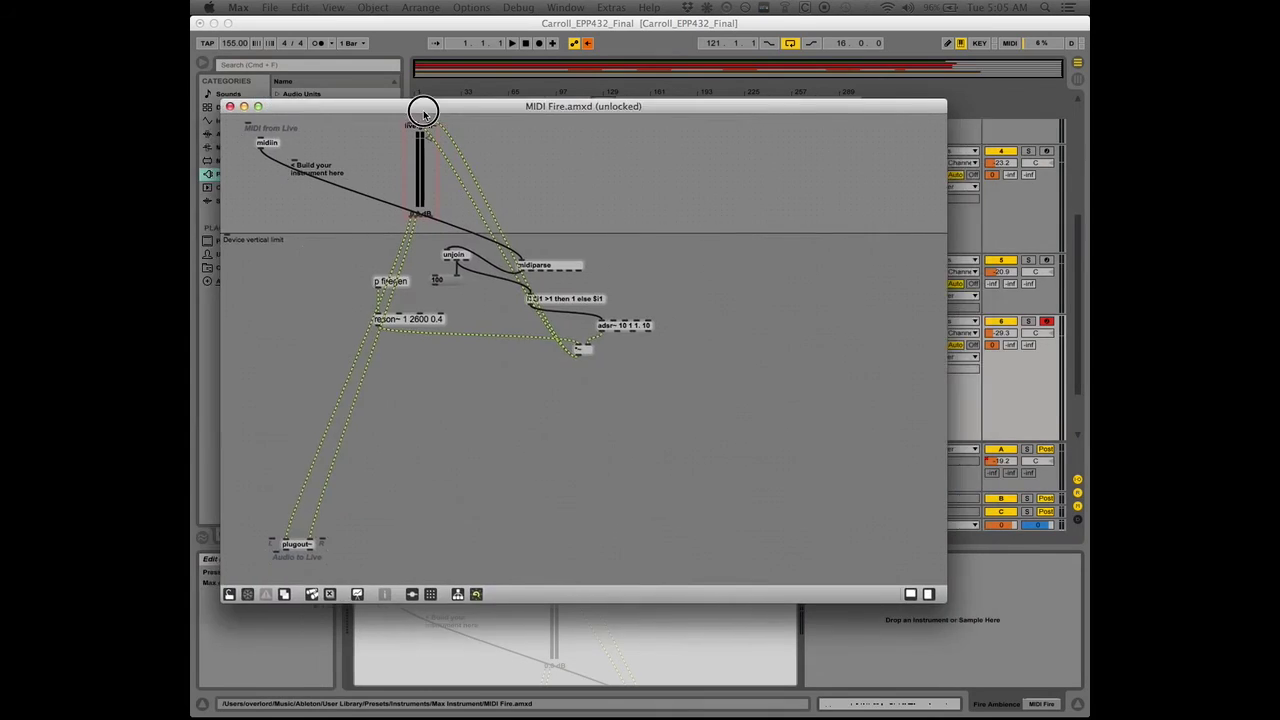
pyautogui.moveTo(423, 109); pyautogui.dragTo(443, 88)
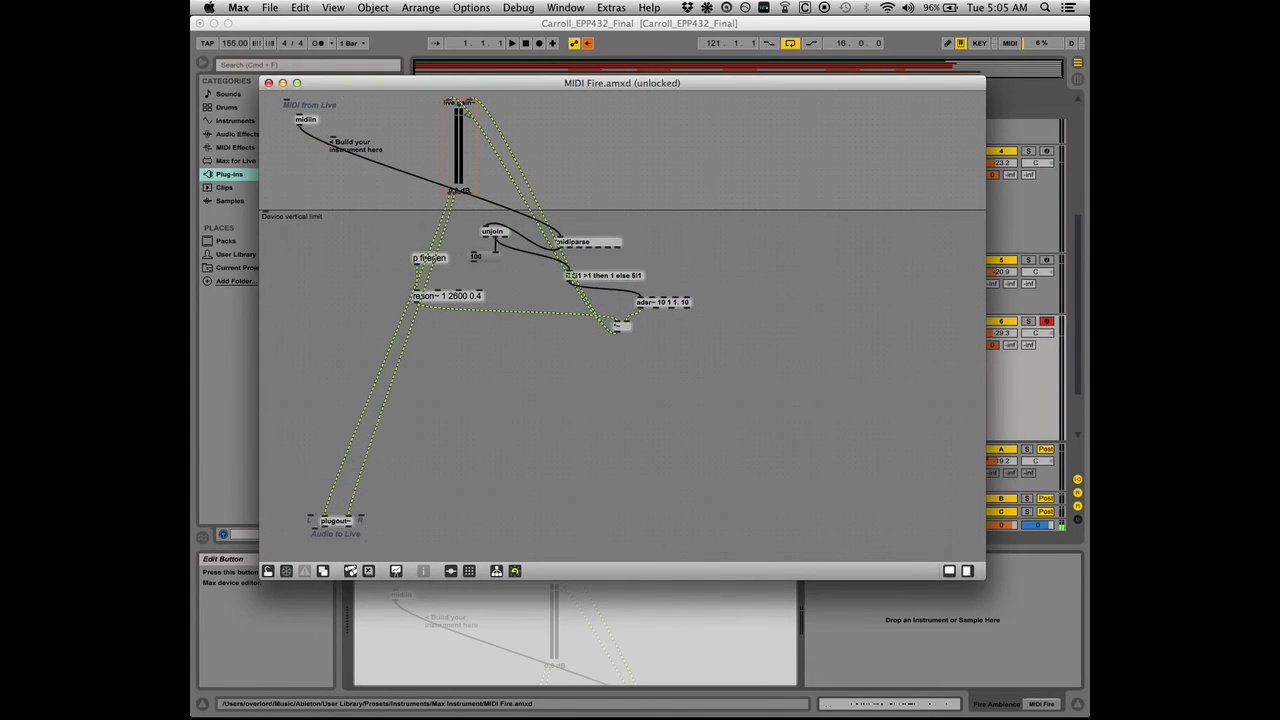
pyautogui.doubleClick(429, 258)
pyautogui.moveTo(834, 157); pyautogui.dragTo(792, 265)
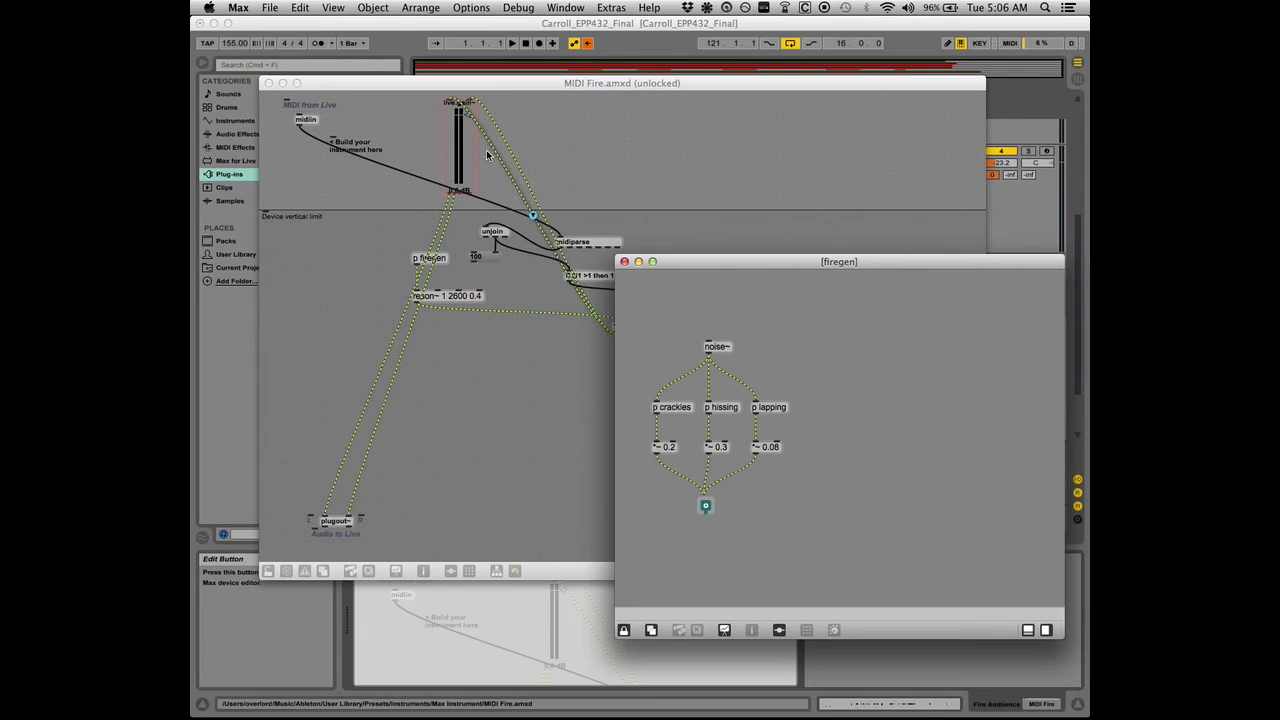
pyautogui.click(268, 83)
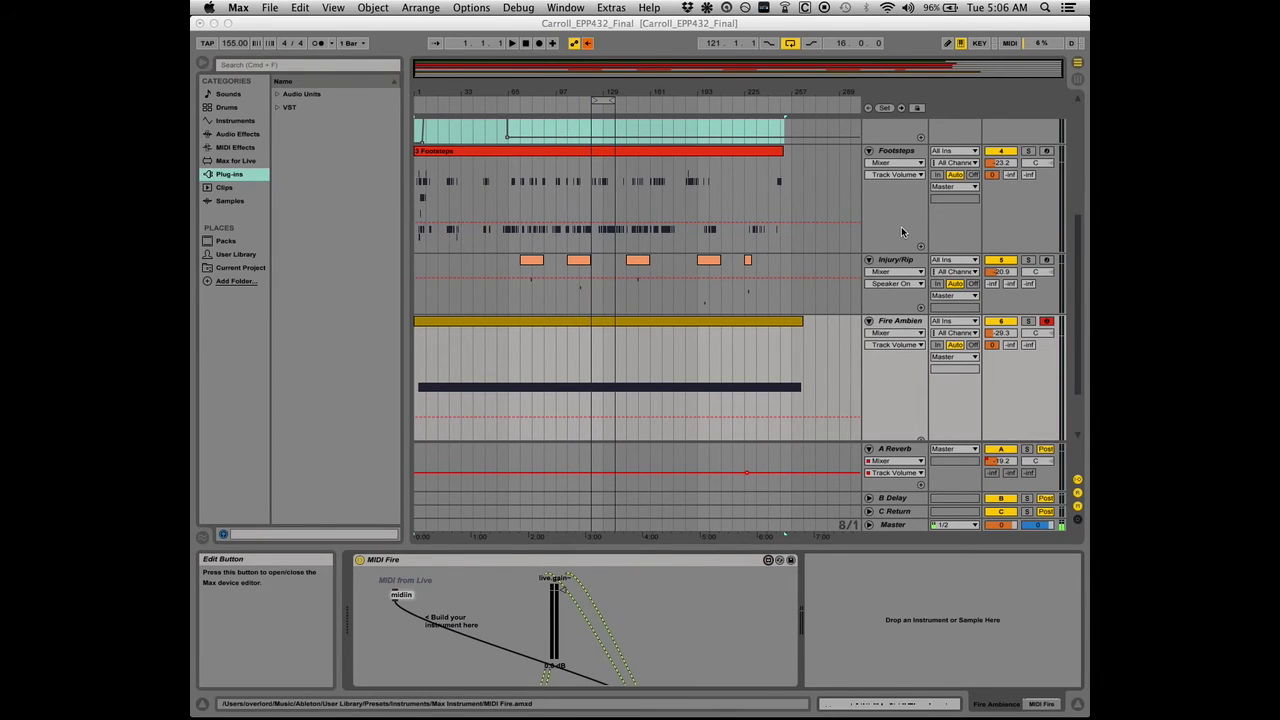
# Switch to Pd-extended and move and enlarge the Sword_Modal.pd patch window.
pyautogui.scroll(1, 891, 225)
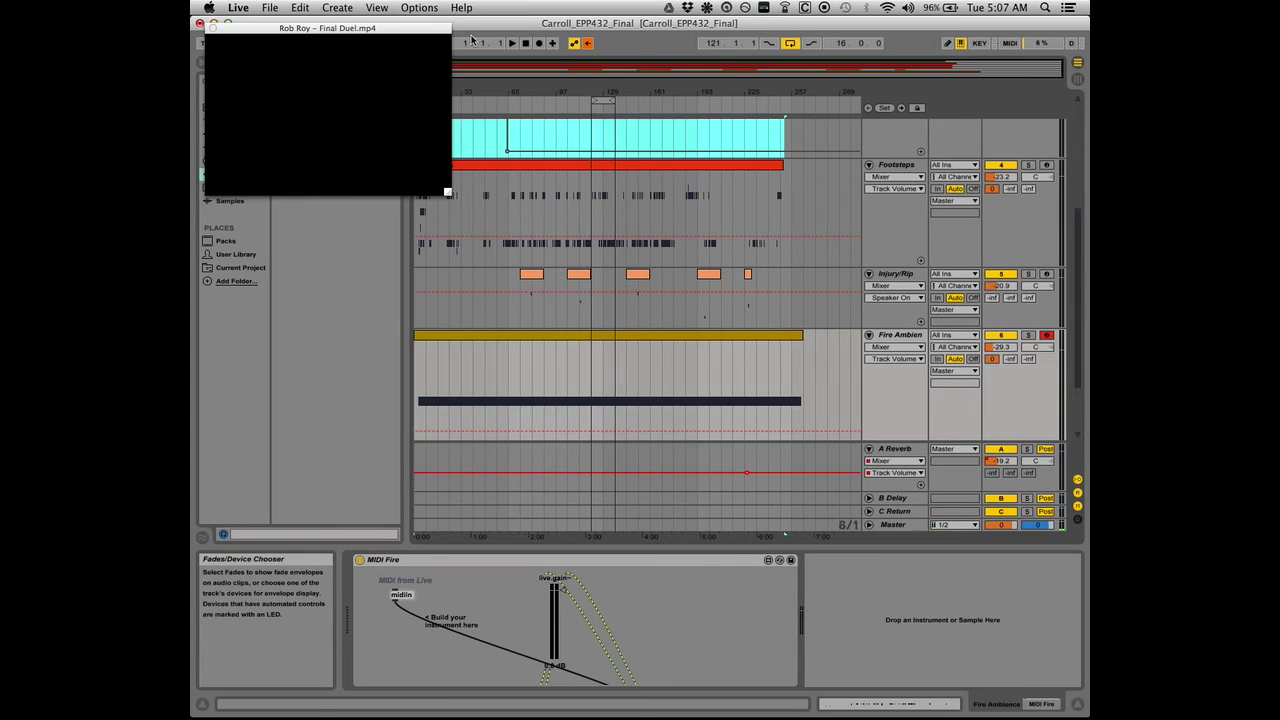
pyautogui.click(517, 26)
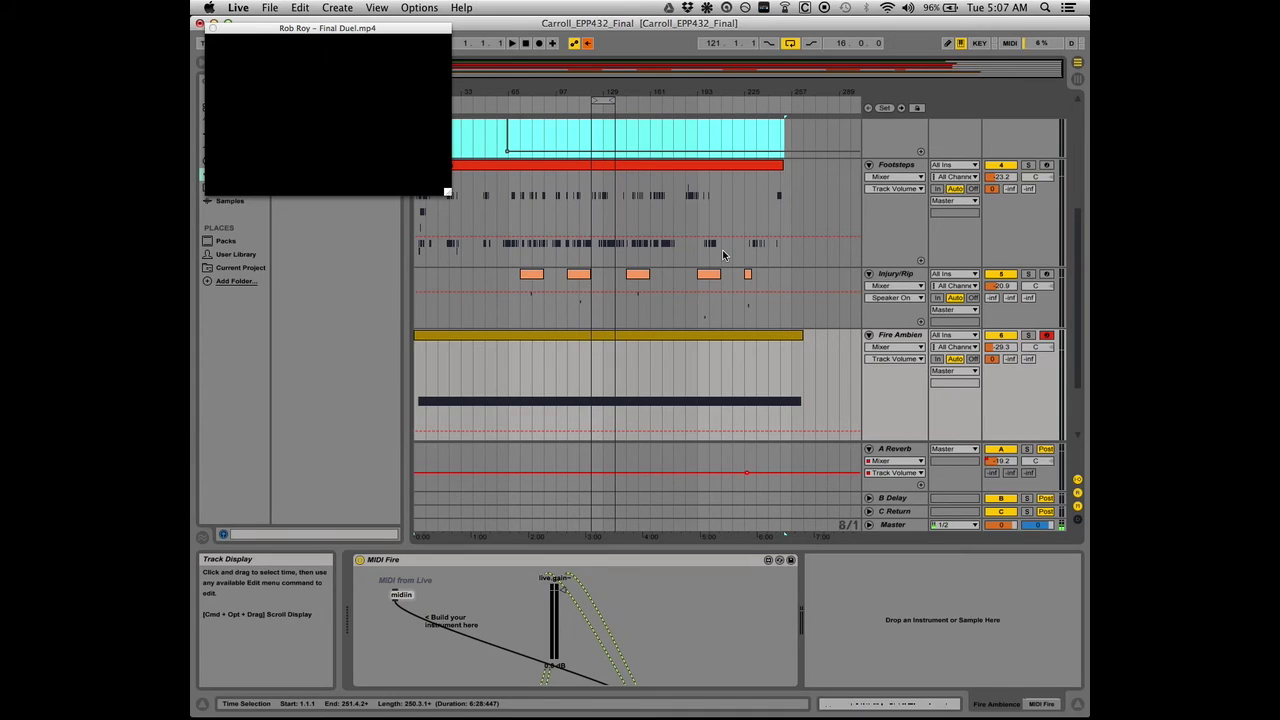
pyautogui.hotkey('ctrl', 'Right')
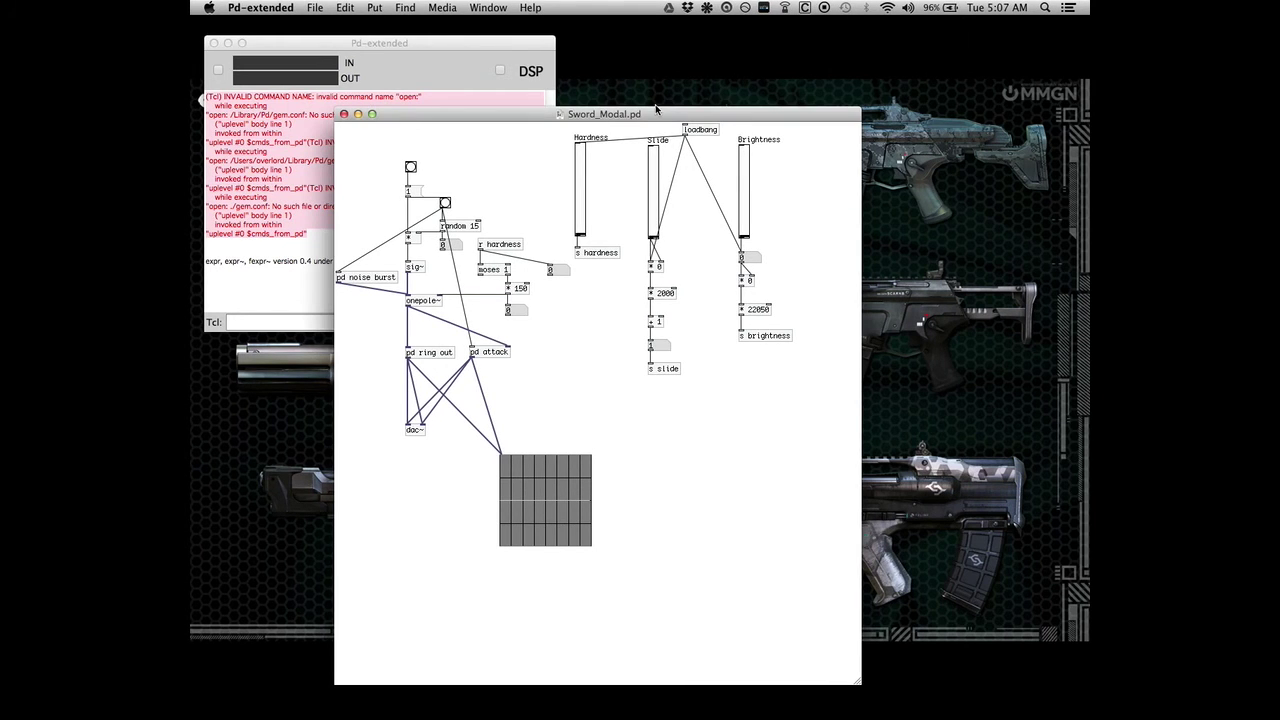
pyautogui.moveTo(689, 116); pyautogui.dragTo(675, 76)
pyautogui.moveTo(867, 637); pyautogui.dragTo(929, 662)
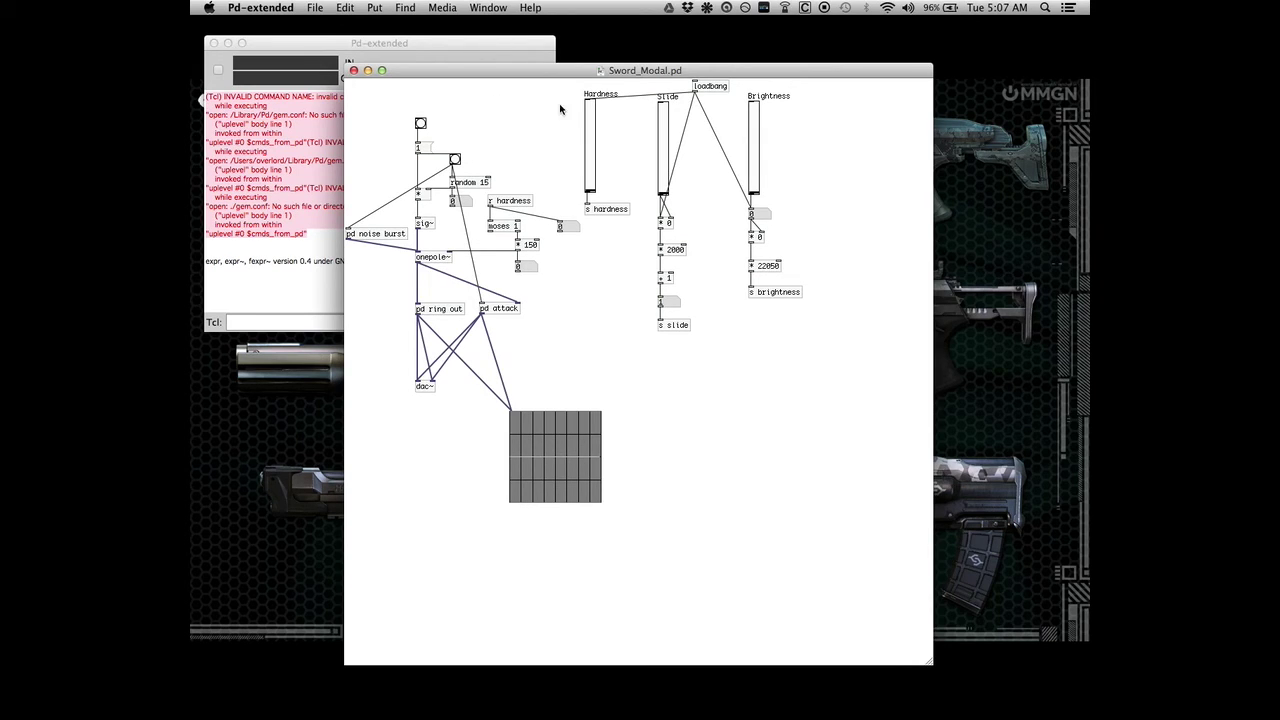
# Spread out the attack, noise and impact subpatch windows of the sword patch so that they do not overlap.
pyautogui.click(514, 60)
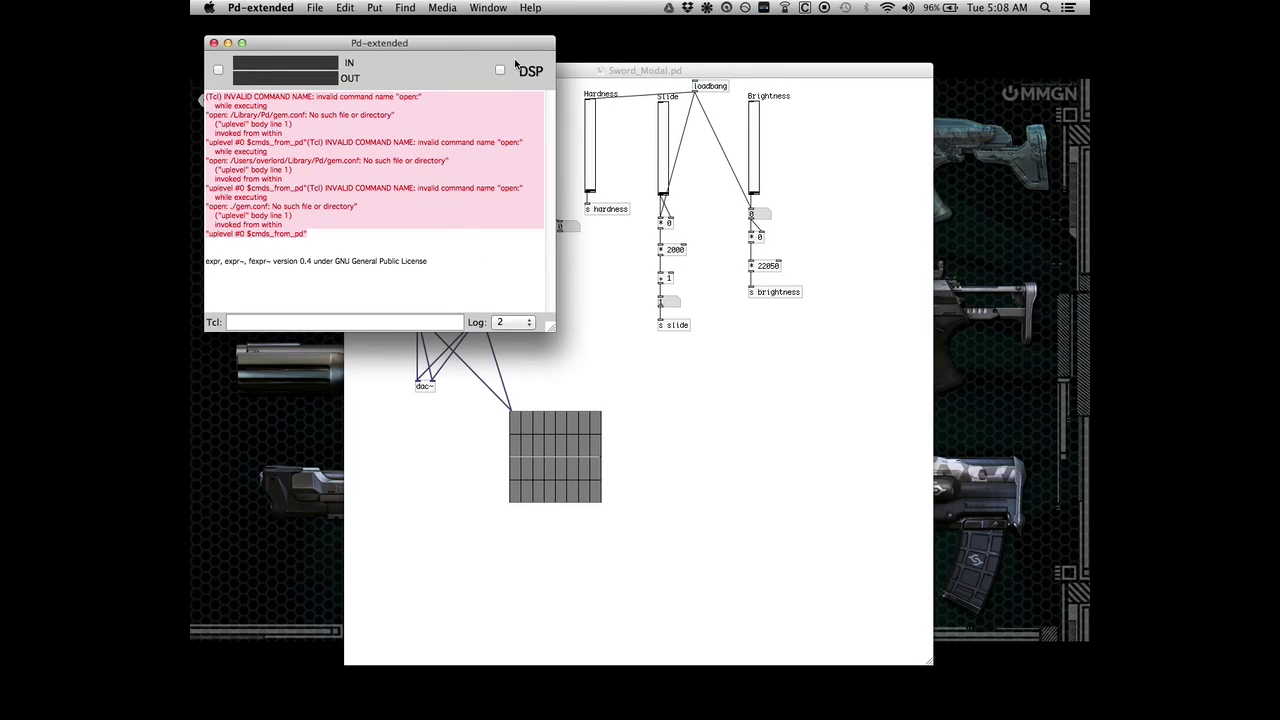
pyautogui.moveTo(660, 232); pyautogui.dragTo(897, 70)
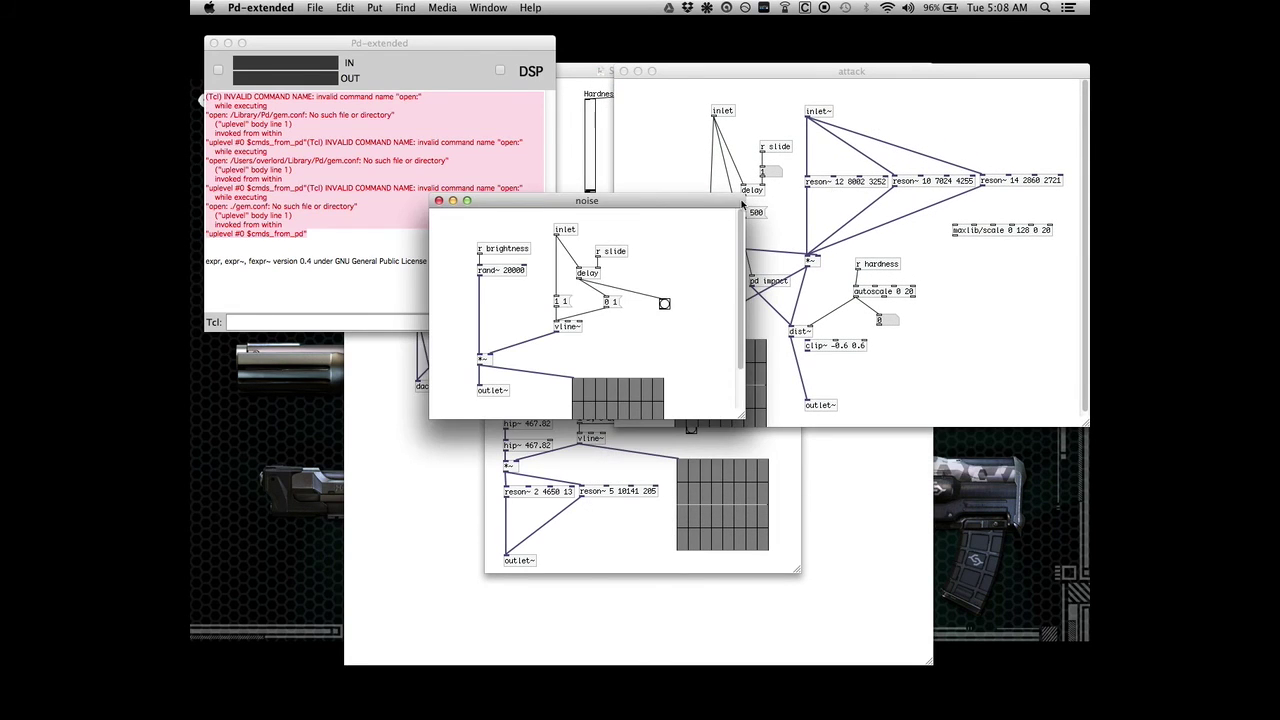
pyautogui.moveTo(625, 200); pyautogui.dragTo(943, 446)
pyautogui.moveTo(593, 353); pyautogui.dragTo(356, 425)
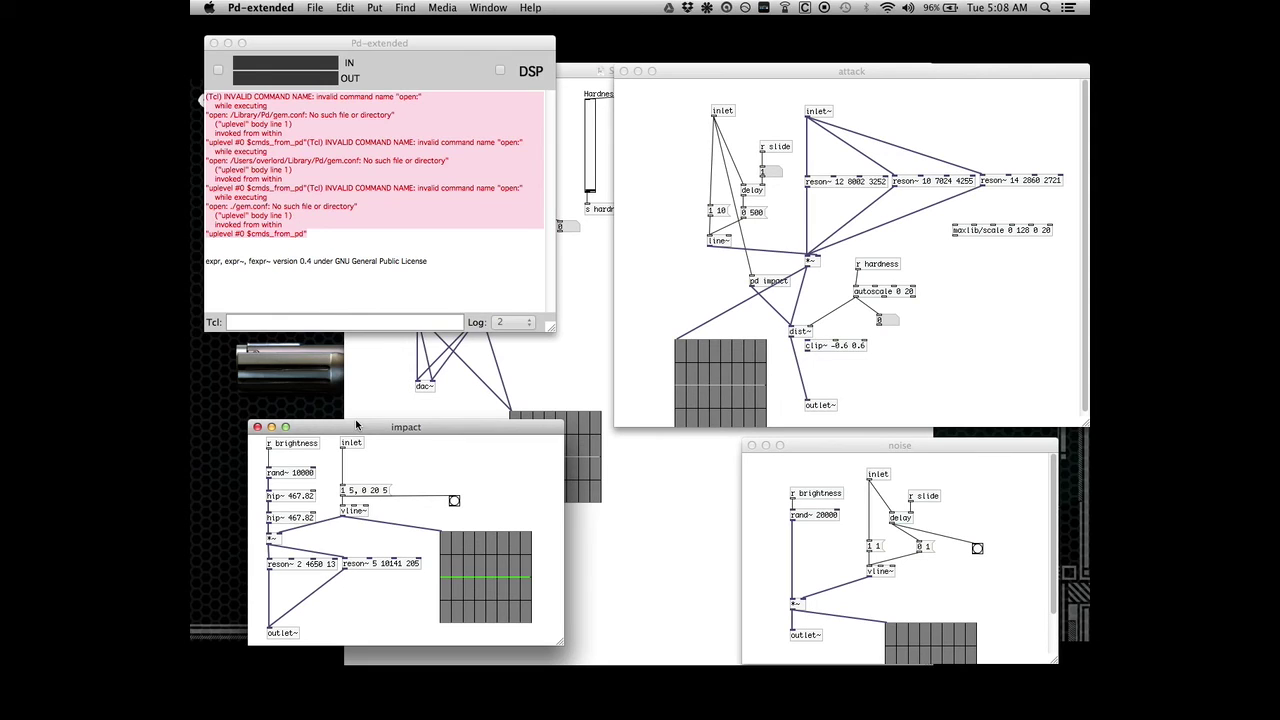
# Bring the Sword_Modal patch to the front, shift its window slightly, and cycle through the open patch windows back to it.
pyautogui.click(356, 420)
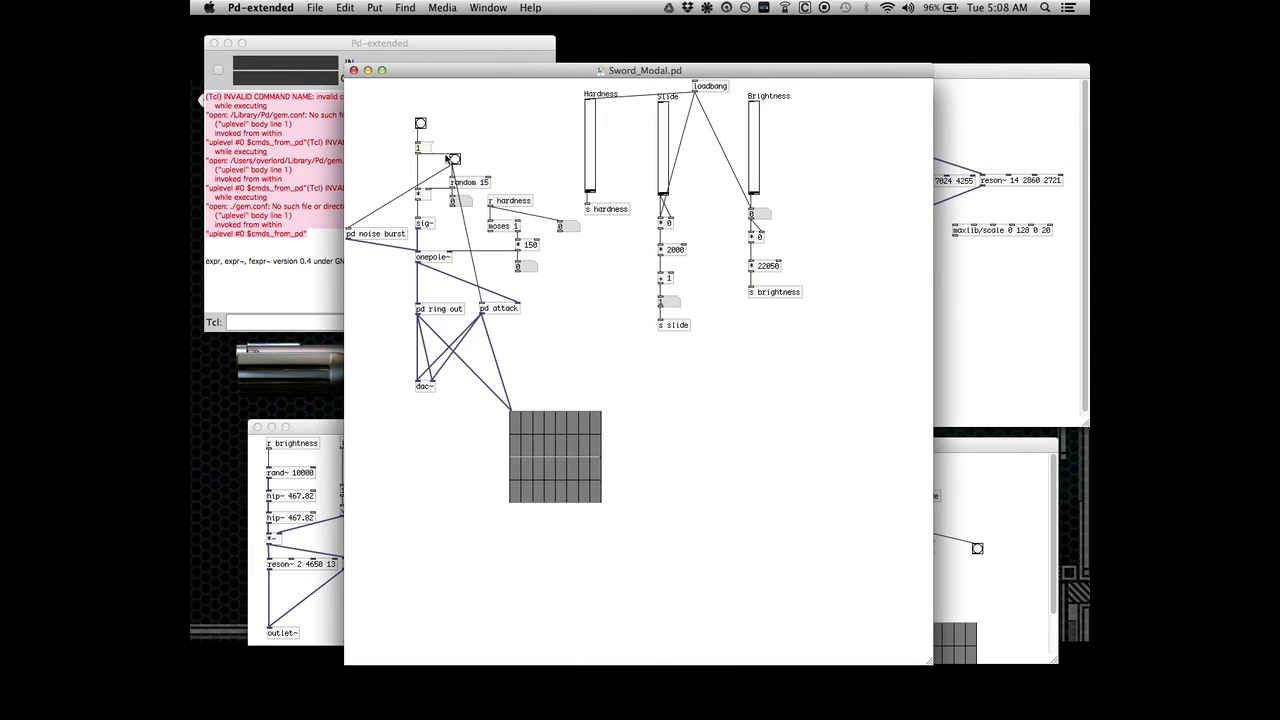
pyautogui.moveTo(554, 72); pyautogui.dragTo(528, 79)
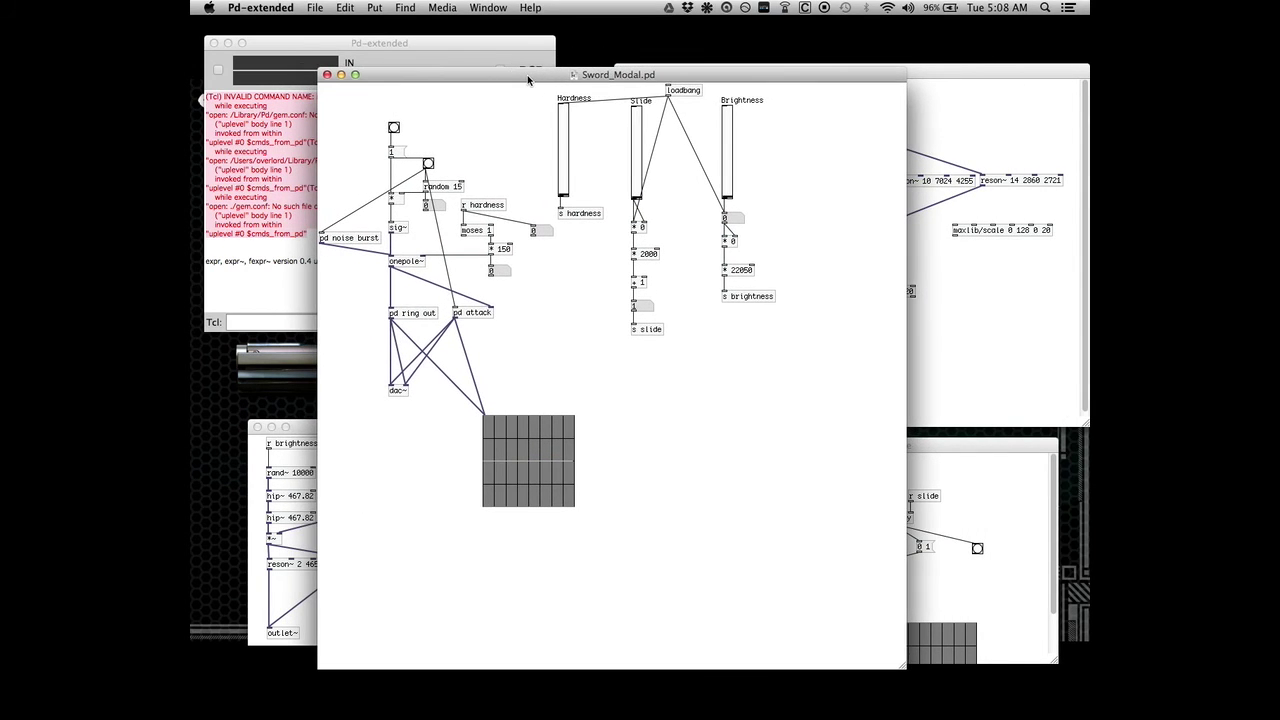
pyautogui.press('super+grave')
pyautogui.press('super+grave')
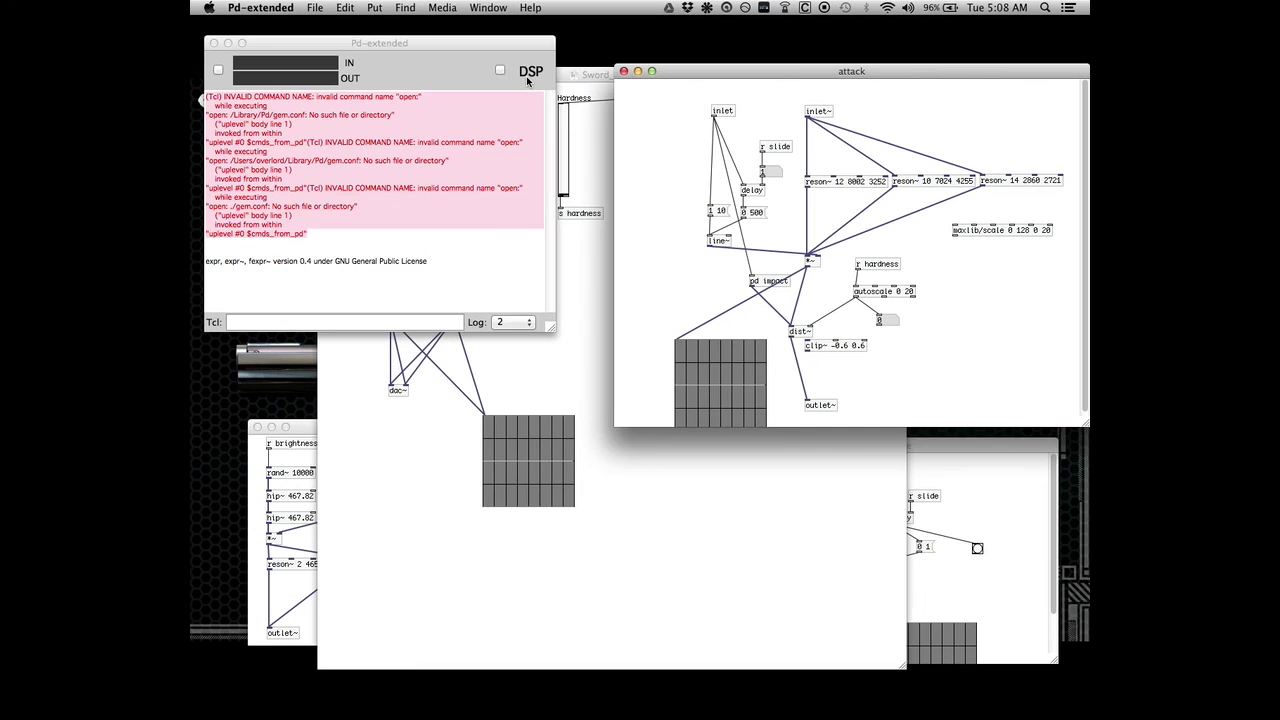
pyautogui.press('super+grave')
pyautogui.press('super+grave')
pyautogui.press('super+grave')
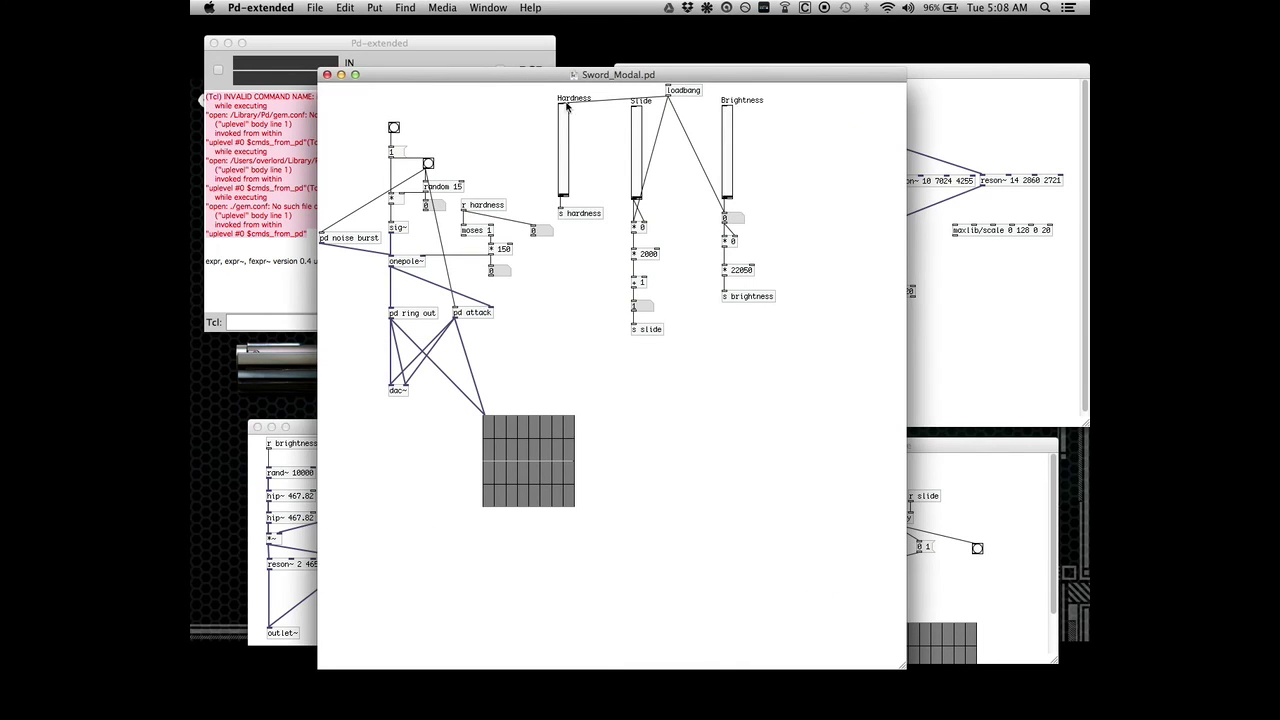
# Open the pd ring out subpatch to show its reson~ filters, and place its window over the main patch.
pyautogui.click(414, 316)
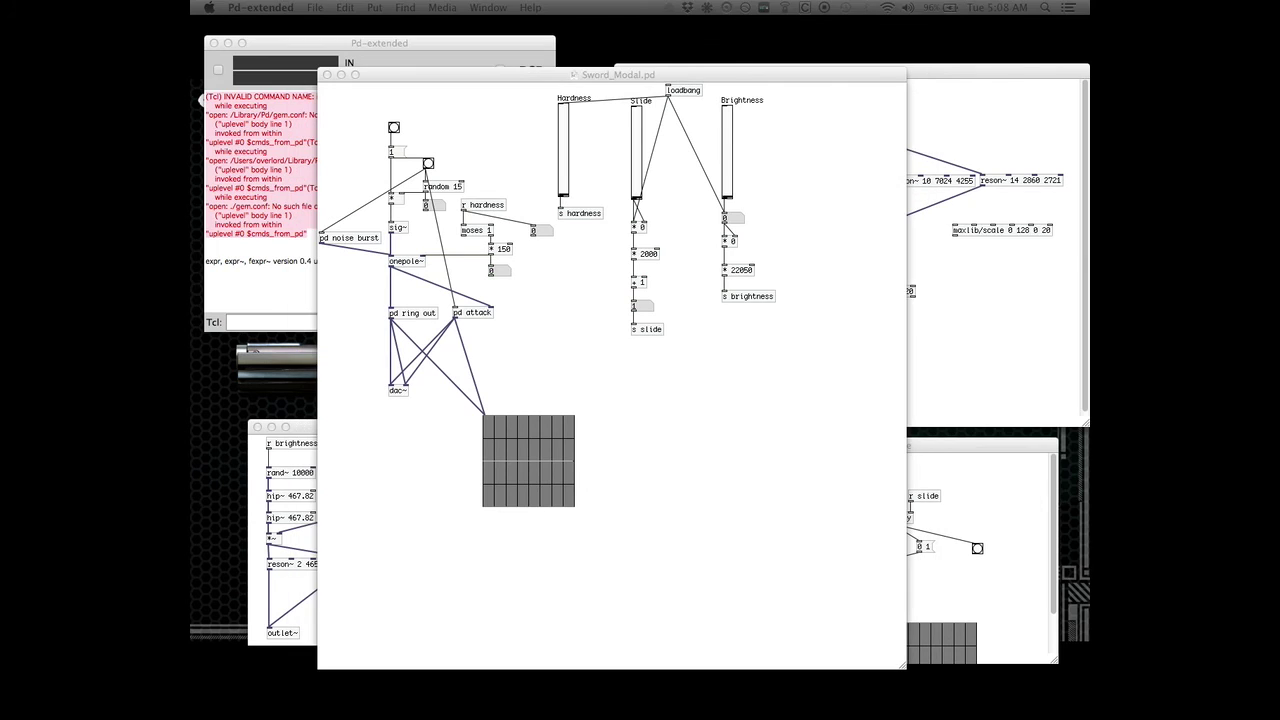
pyautogui.moveTo(826, 214); pyautogui.dragTo(834, 242)
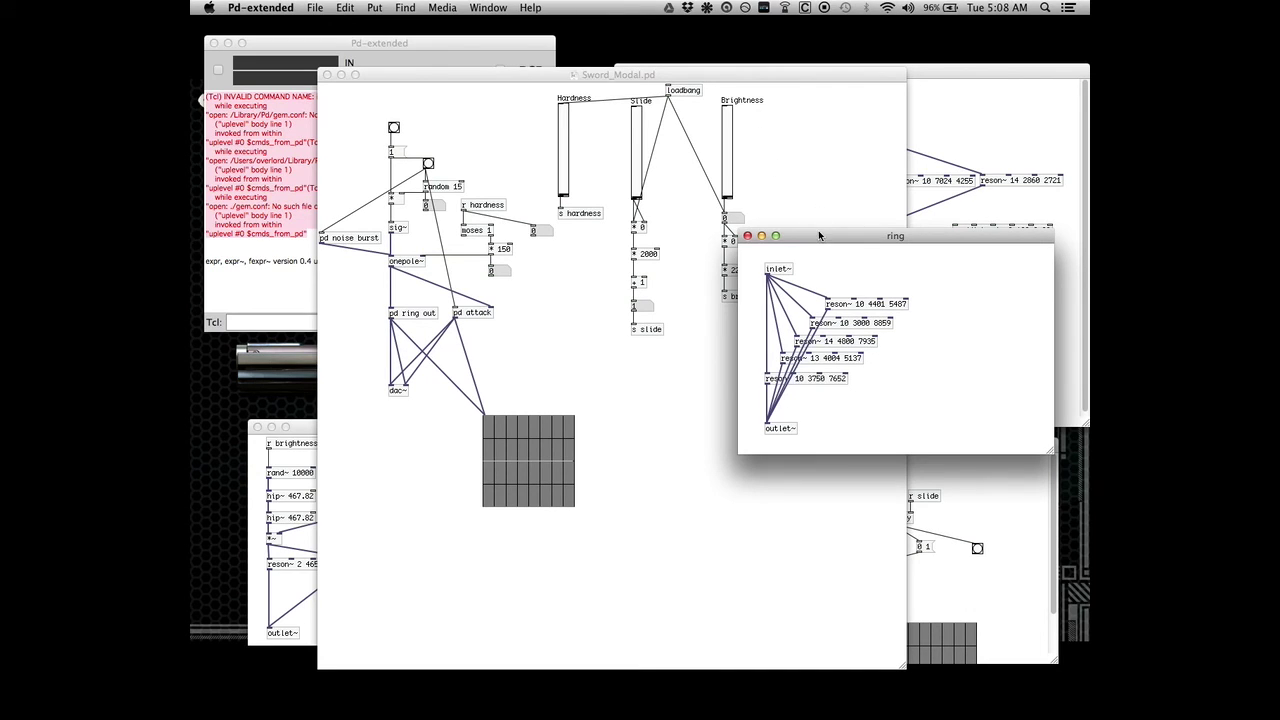
pyautogui.moveTo(820, 240); pyautogui.dragTo(738, 268)
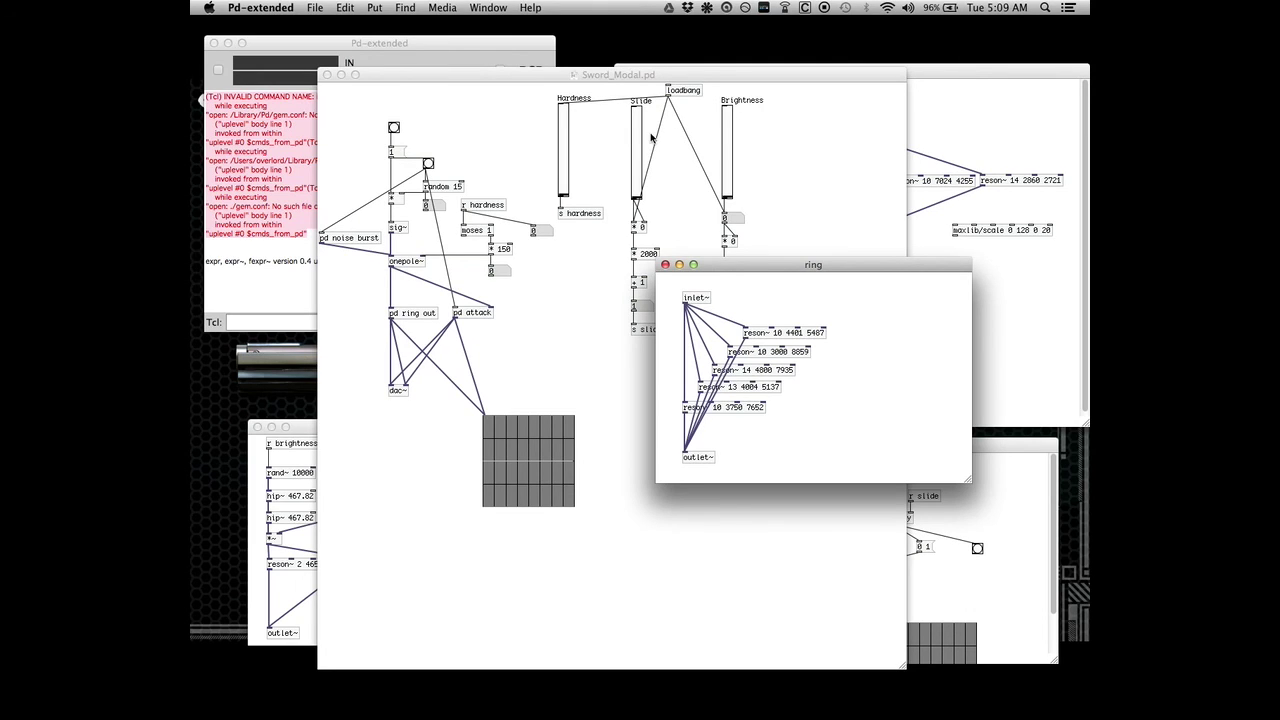
# Raise the Hardness slider of the Sword_Modal patch slightly and turn on DSP audio processing.
pyautogui.click(562, 195)
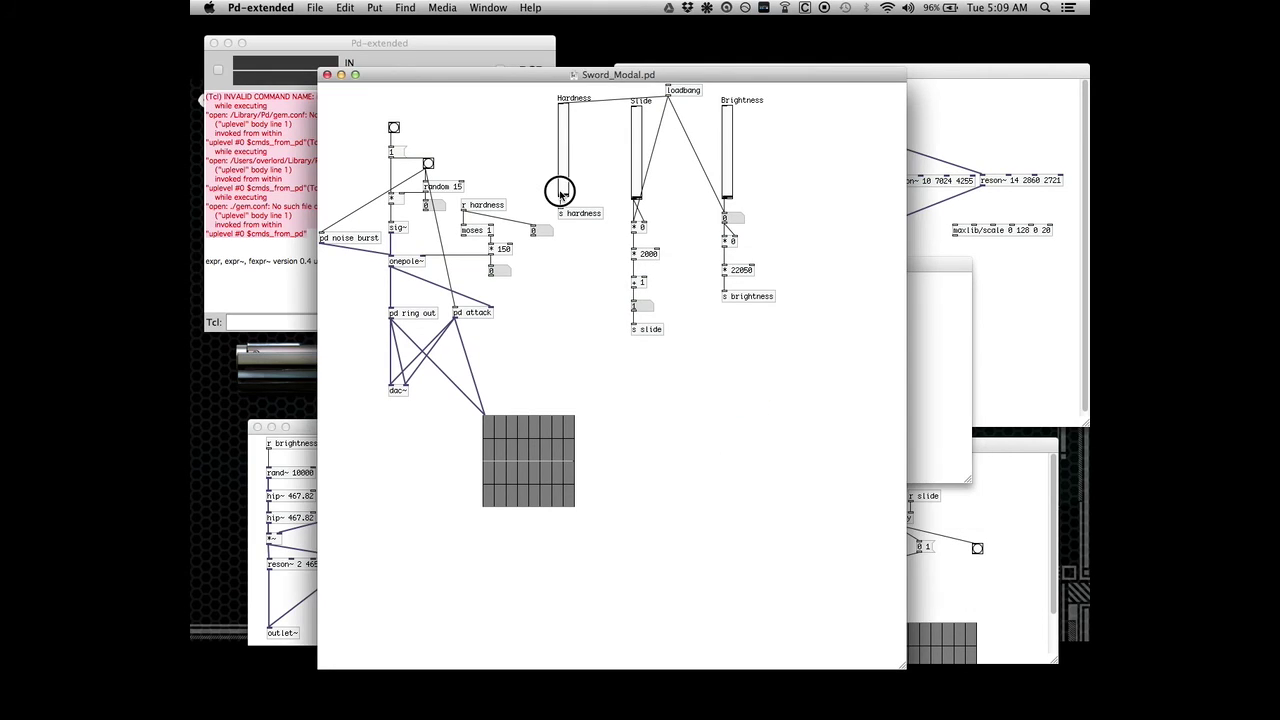
pyautogui.moveTo(562, 193)
pyautogui.mouseDown()
pyautogui.moveTo(563, 212)
pyautogui.moveTo(564, 195)
pyautogui.mouseUp()
pyautogui.click(465, 47)
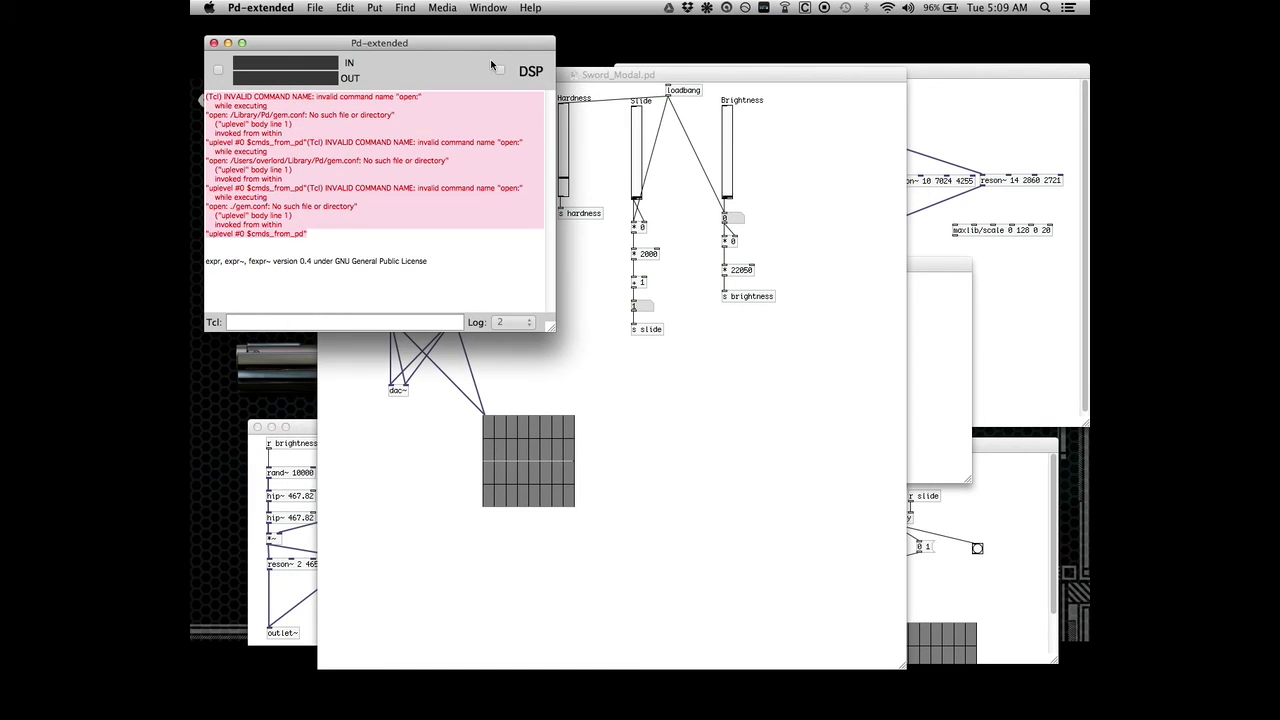
pyautogui.click(499, 71)
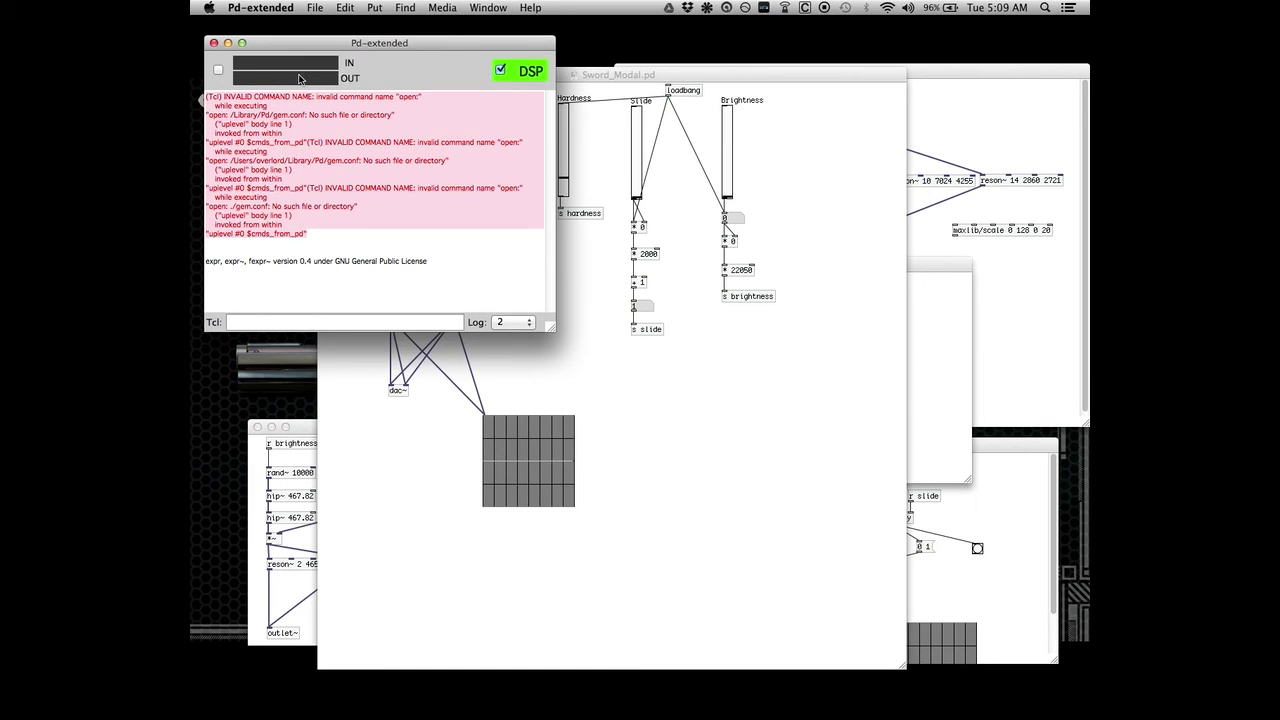
# Turn on the level meters, and in the Sword_Modal patch raise Slide to 157.2 and Brightness to 0.968.
pyautogui.click(217, 72)
pyautogui.click(612, 77)
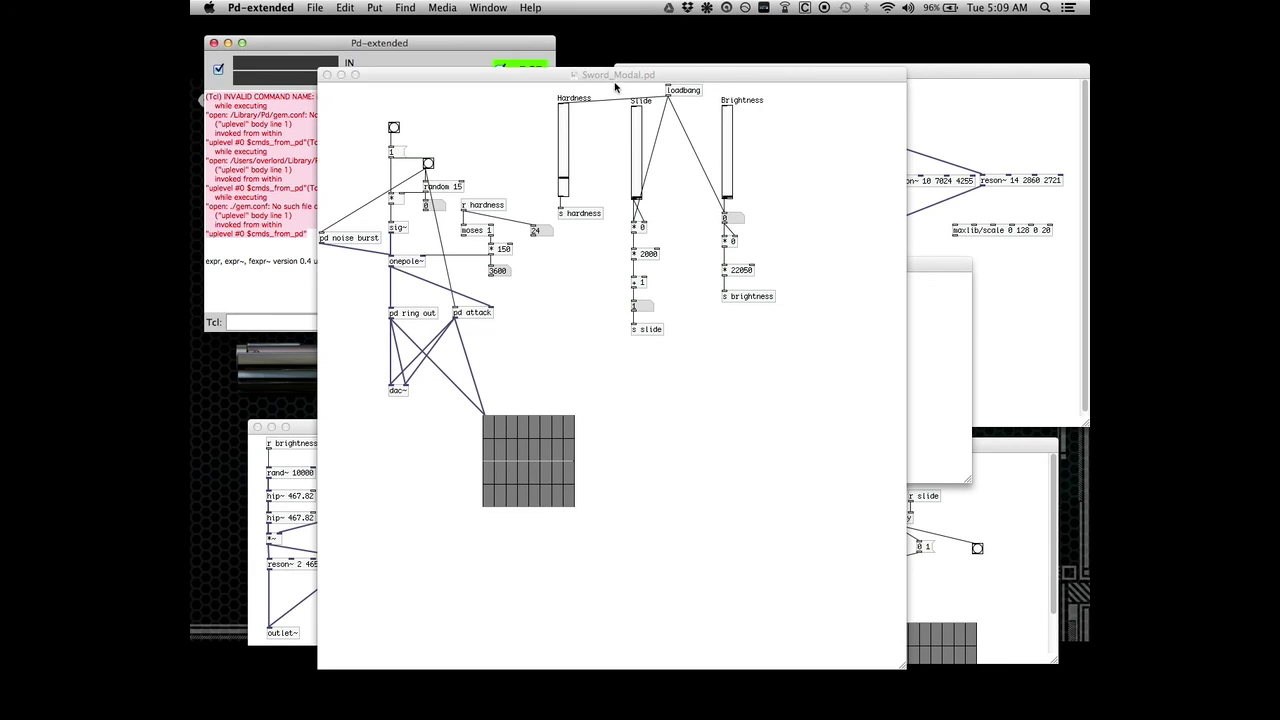
pyautogui.moveTo(637, 195)
pyautogui.mouseDown()
pyautogui.moveTo(633, 147)
pyautogui.moveTo(636, 175)
pyautogui.mouseUp()
pyautogui.moveTo(723, 186); pyautogui.dragTo(723, 103)
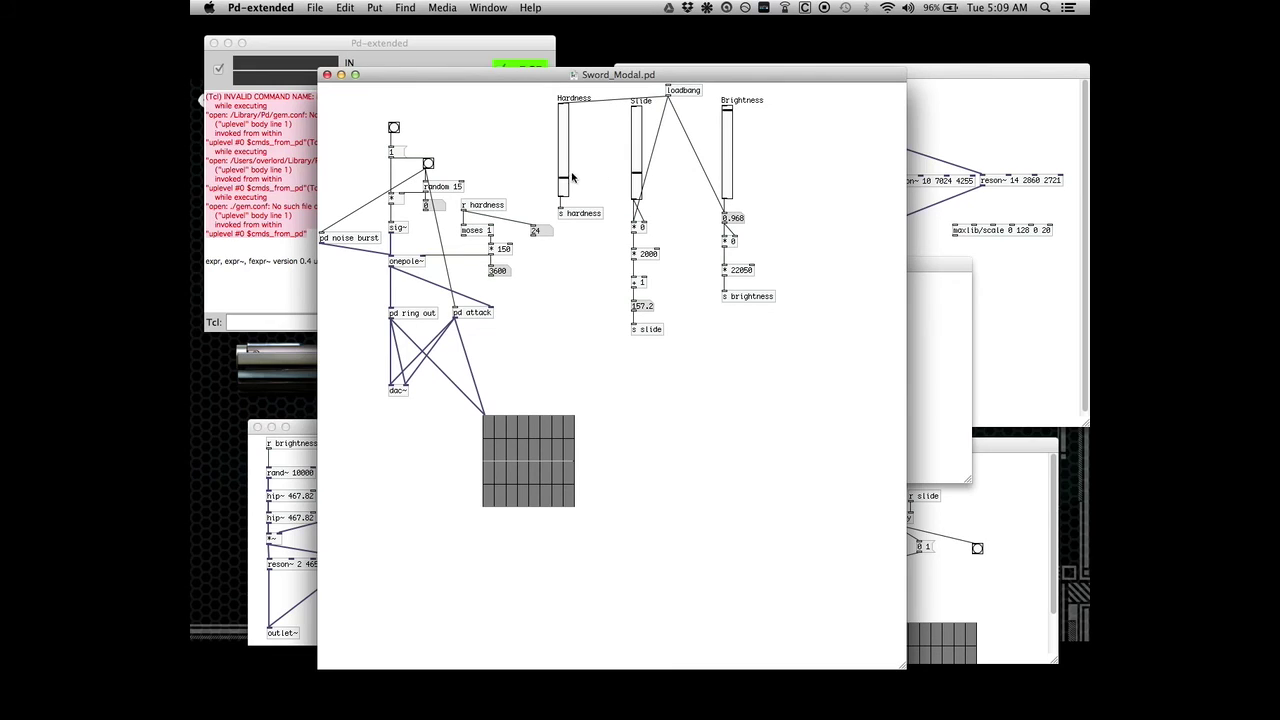
# Raise the Hardness slider to 33 and trigger a sword strike to hear it.
pyautogui.moveTo(564, 178); pyautogui.dragTo(564, 172)
pyautogui.click(394, 130)
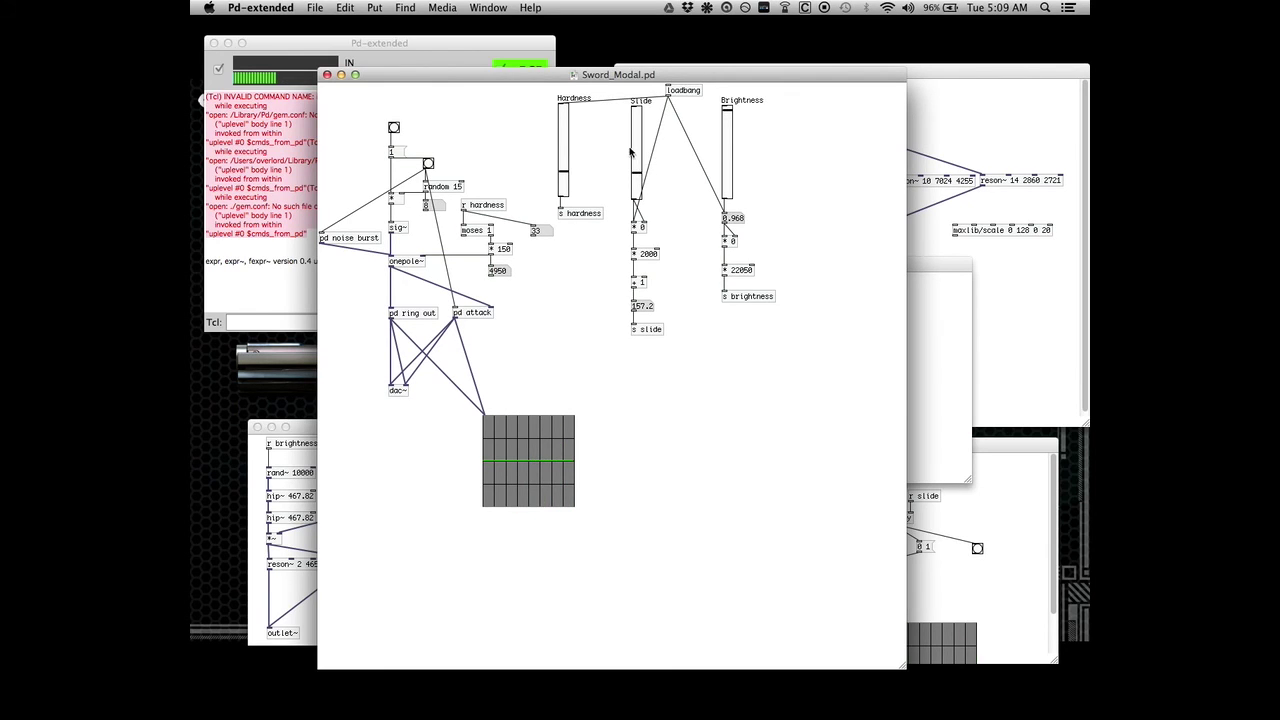
# Lower Hardness to 21 and adjust Slide to 108.8, triggering repeated sword strikes to audition the settings.
pyautogui.moveTo(563, 178); pyautogui.dragTo(636, 183)
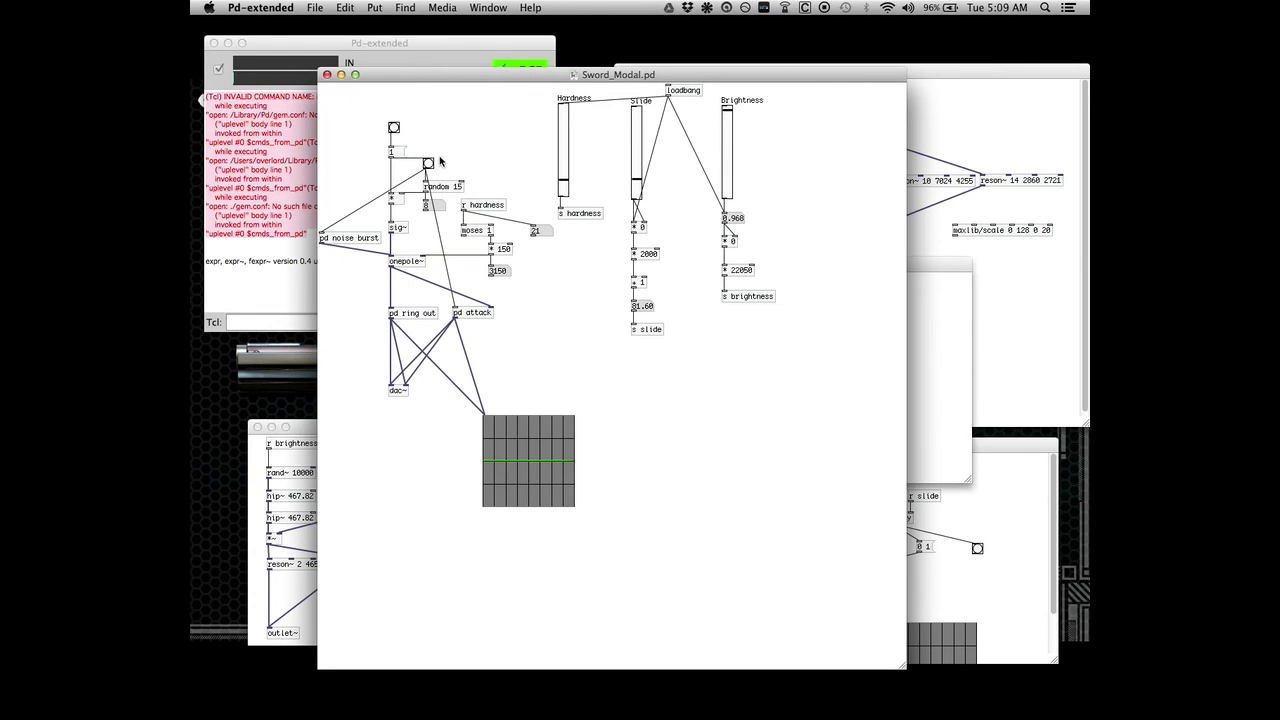
pyautogui.click(393, 128)
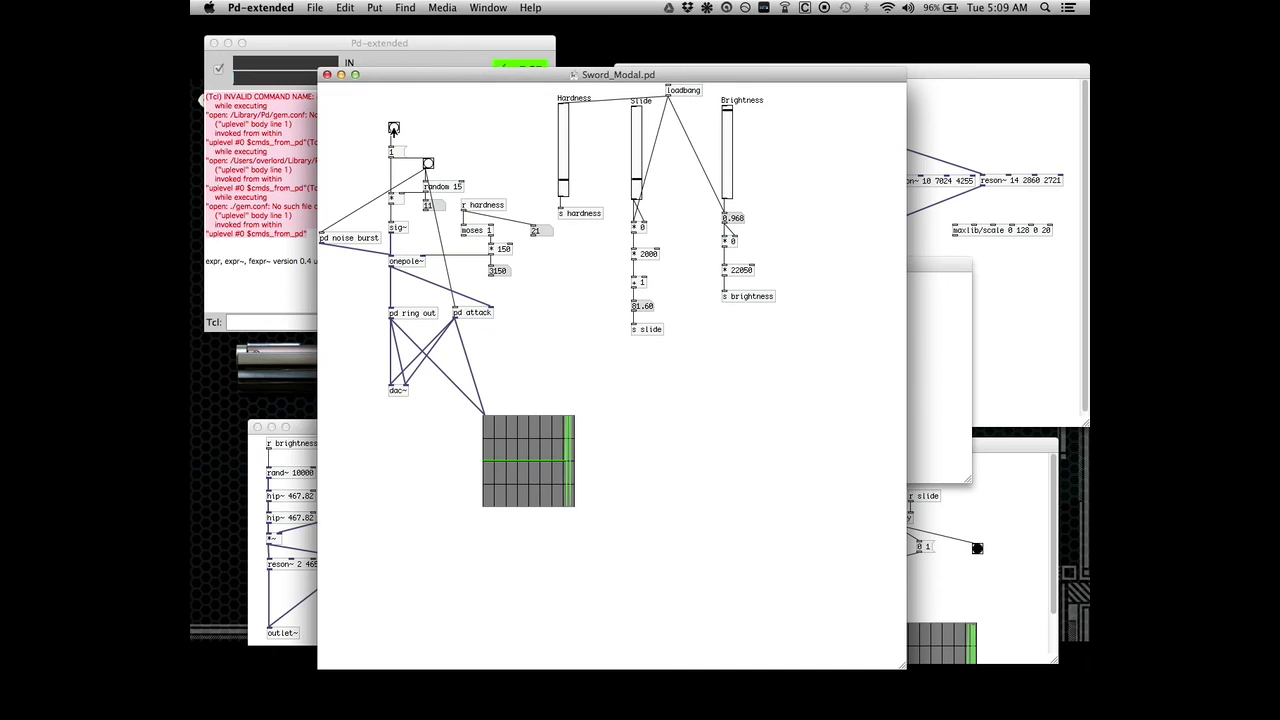
pyautogui.click(393, 128)
pyautogui.click(393, 128)
pyautogui.moveTo(635, 179); pyautogui.dragTo(636, 175)
pyautogui.click(393, 128)
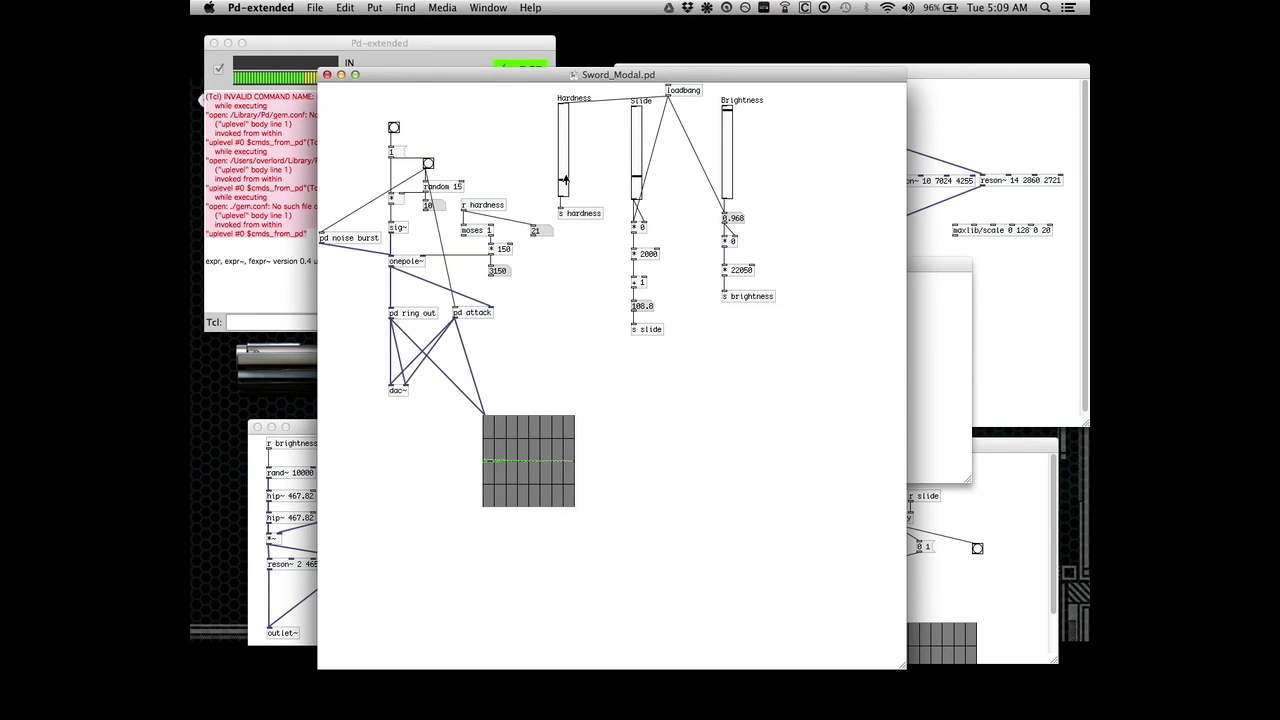